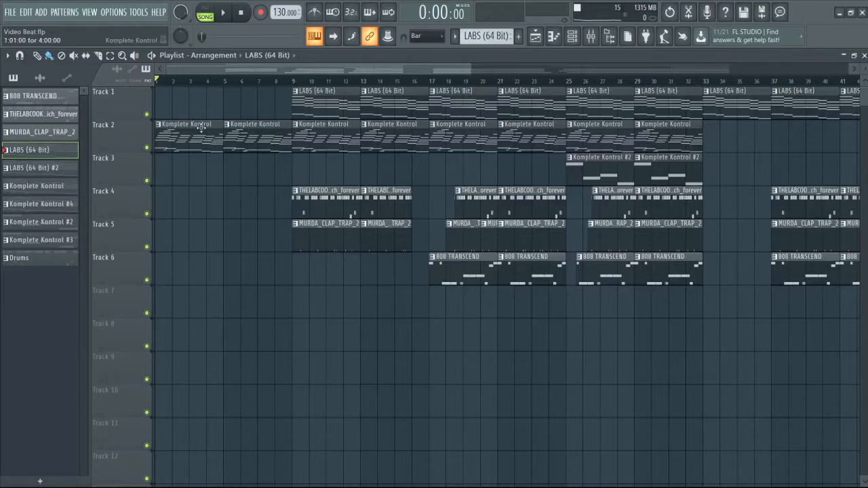
# Step: Play the full arrangement through bar 45, then stop and return to the beginning of the playlist
pyautogui.press('space')
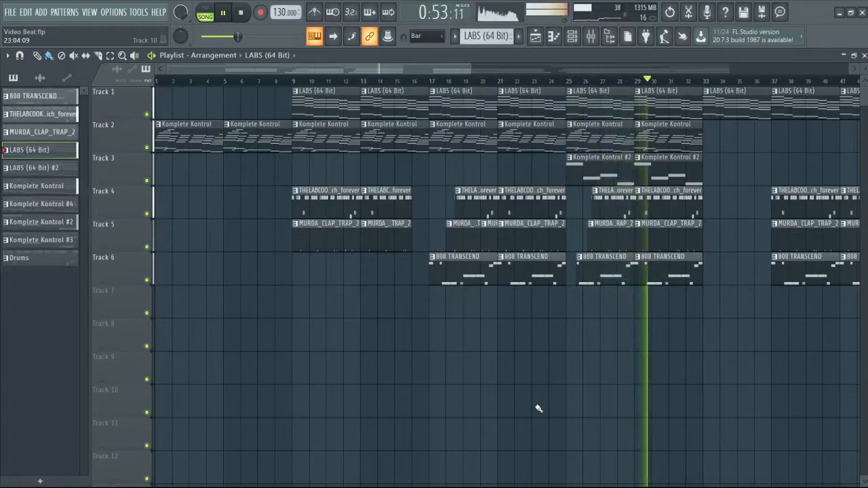
pyautogui.moveTo(446, 70); pyautogui.dragTo(595, 161)
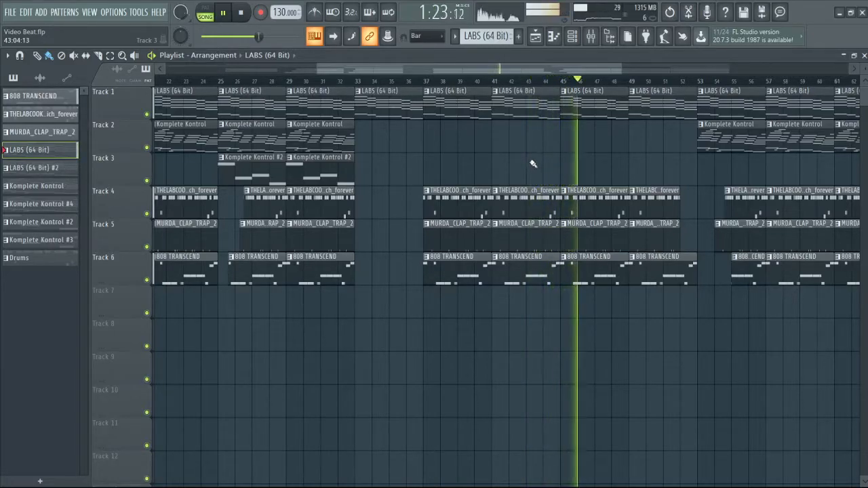
pyautogui.press('space')
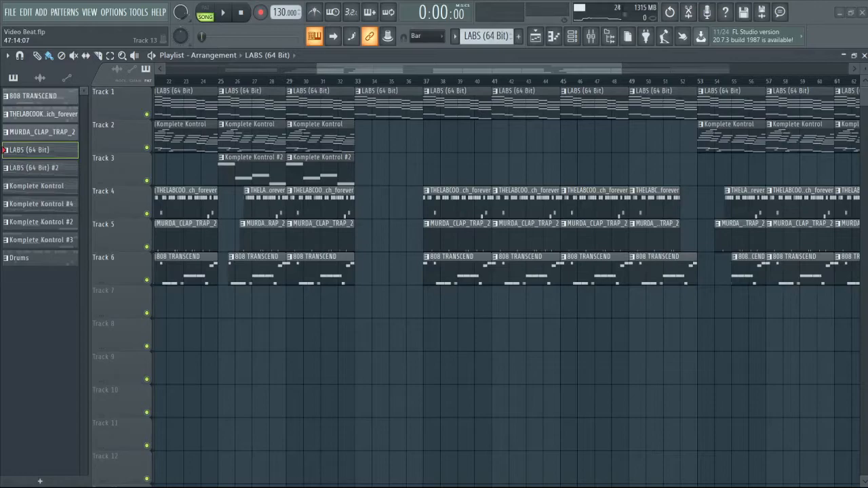
pyautogui.moveTo(433, 69); pyautogui.dragTo(281, 68)
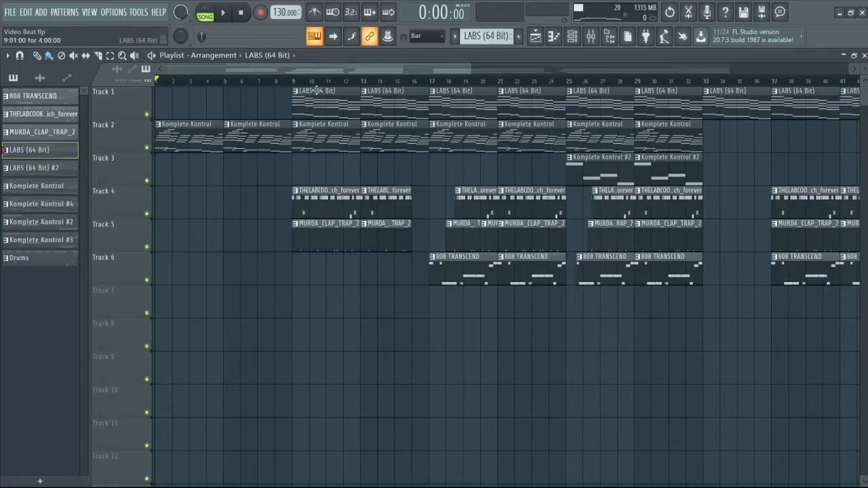
# Step: Select the LABS clips across bars 9 to 32 on Track 1 and open their pattern in the piano roll from bar 1
pyautogui.moveTo(437, 73); pyautogui.dragTo(161, 115)
pyautogui.moveTo(183, 115); pyautogui.dragTo(699, 118)
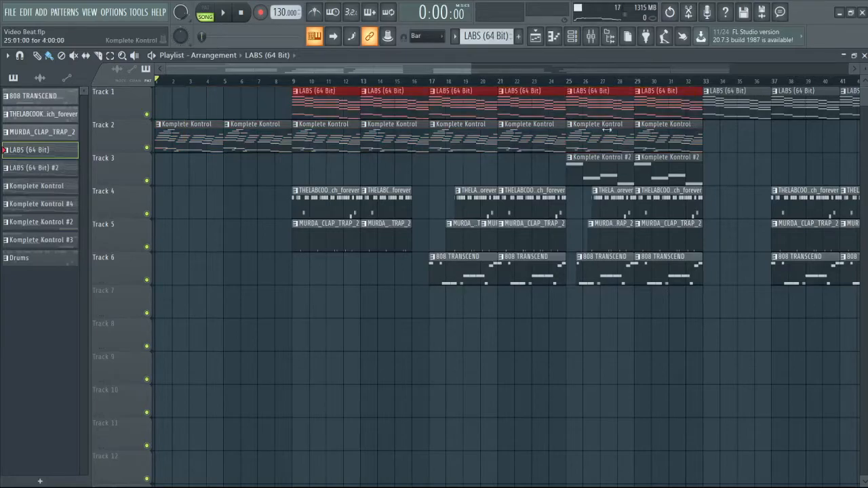
pyautogui.doubleClick(339, 106)
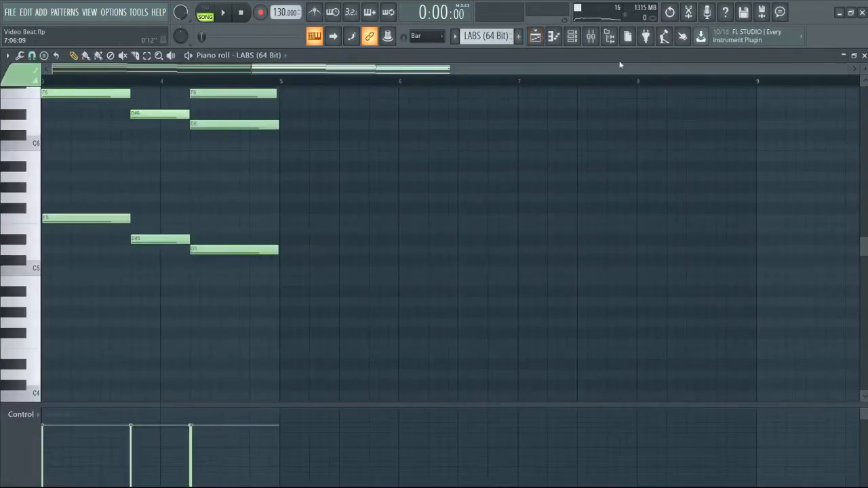
pyautogui.hscroll(-4, 587, 69)
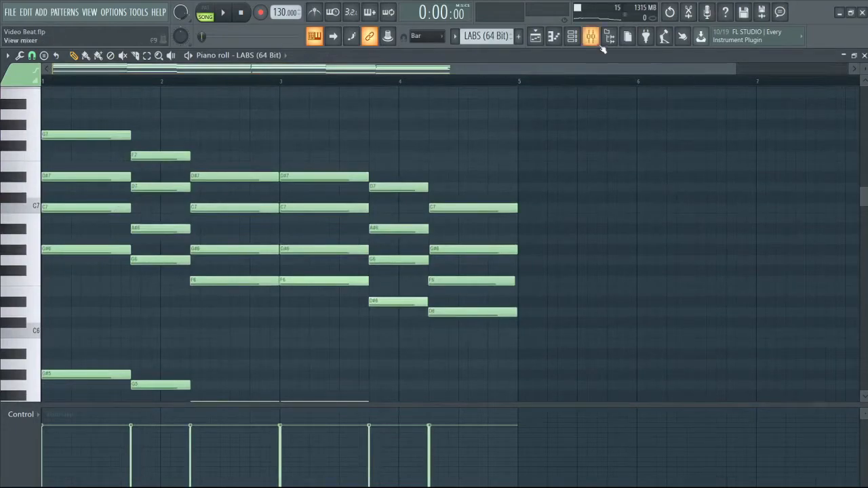
# Step: Bypass Soundgoodizer on the Master and the parametric EQ, reverb, delay and RC-20 Retro Color effects on Insert 1 in the mixer
pyautogui.click(591, 36)
pyautogui.click(77, 185)
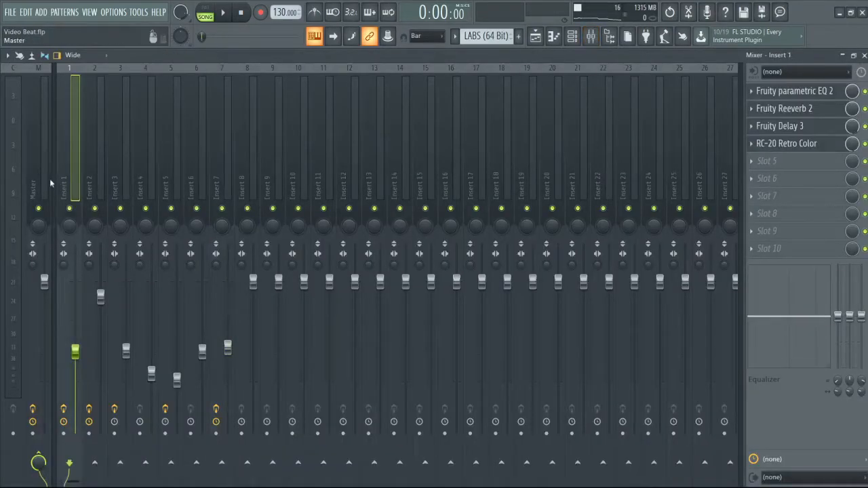
pyautogui.click(49, 179)
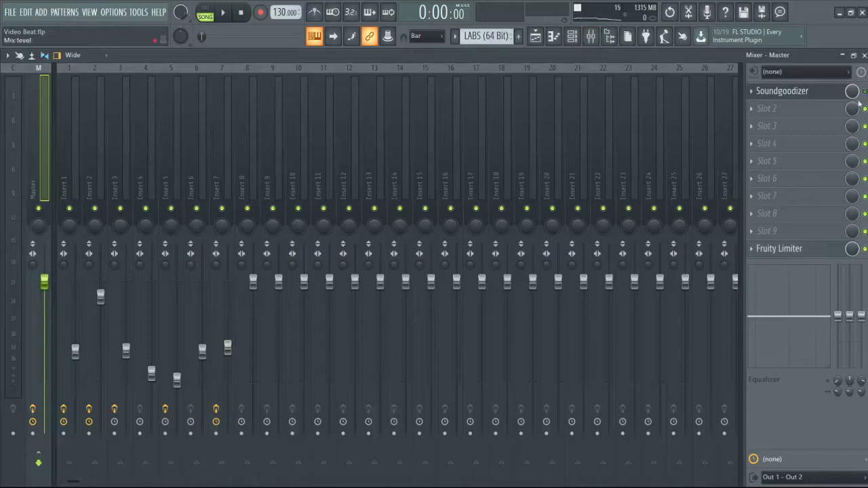
pyautogui.click(70, 170)
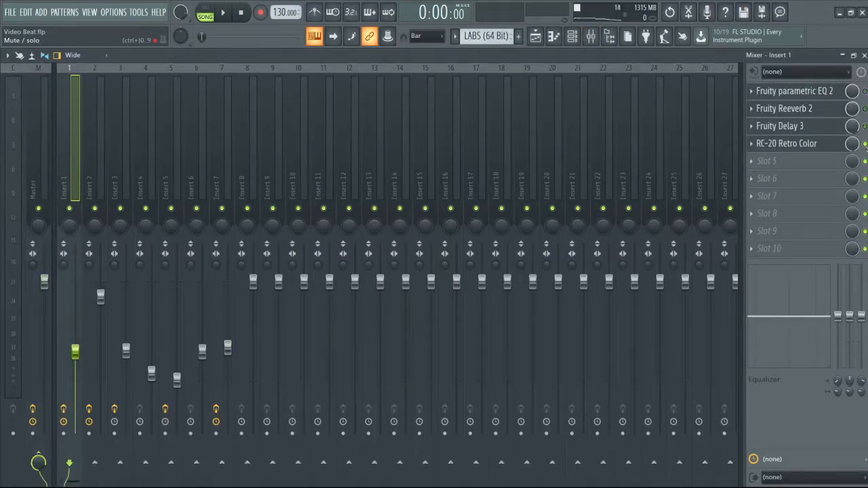
# Step: Inspect the LABS channel's Soft Piano instrument from the channel rack, then reopen its chords in the piano roll
pyautogui.click(576, 47)
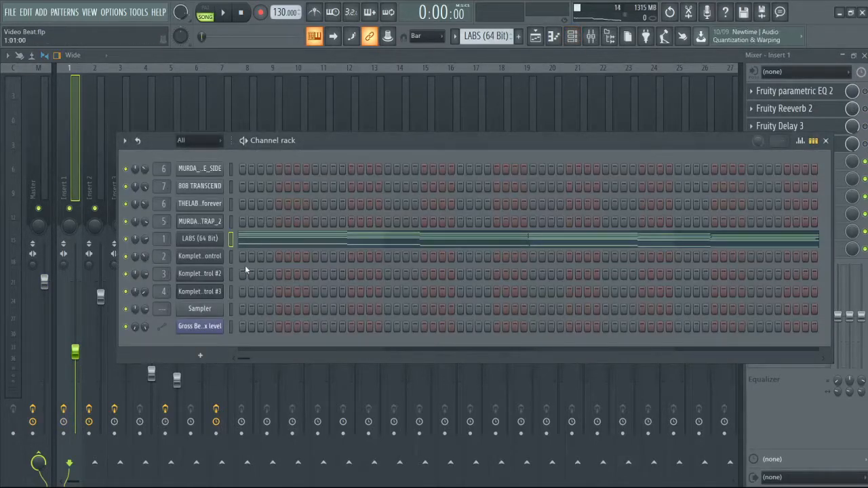
pyautogui.click(216, 248)
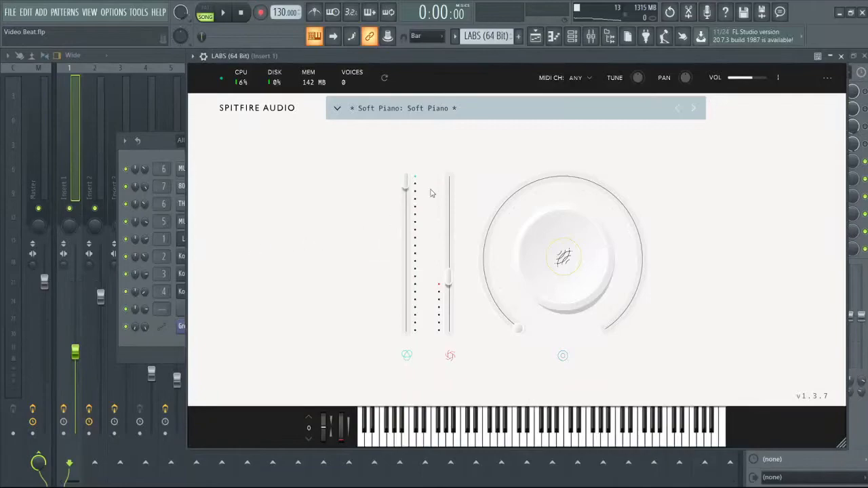
pyautogui.moveTo(397, 52); pyautogui.dragTo(385, 60)
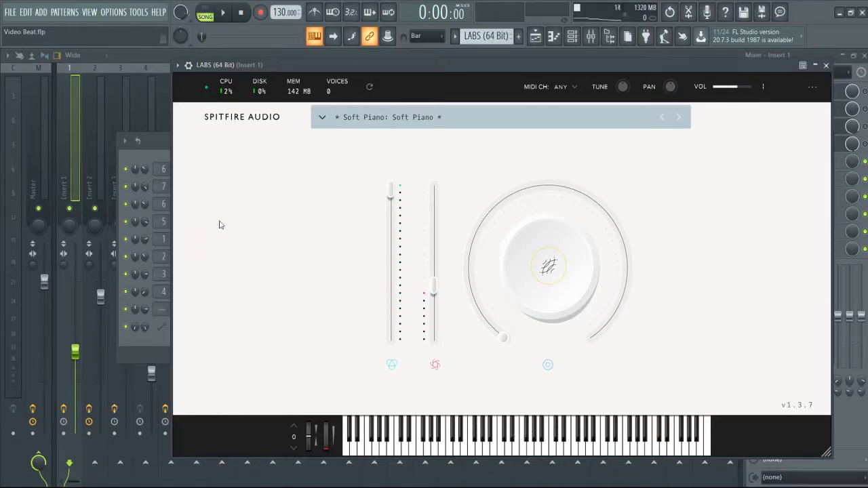
pyautogui.moveTo(159, 144); pyautogui.dragTo(97, 103)
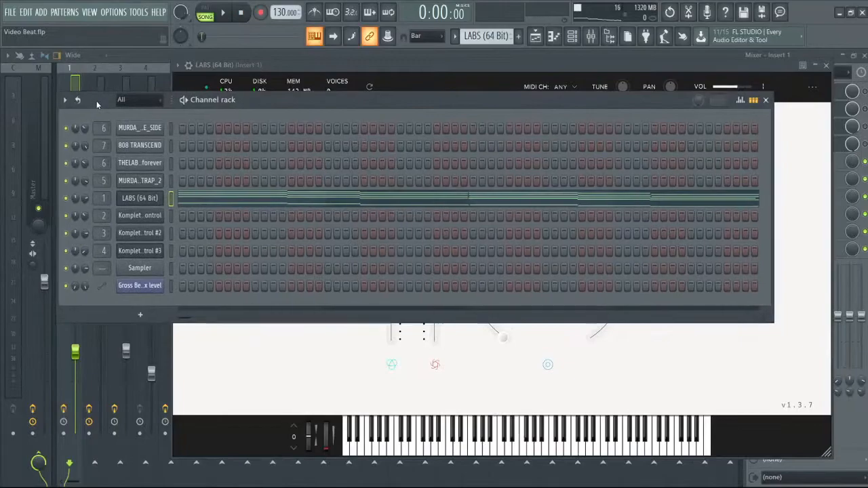
pyautogui.click(220, 205)
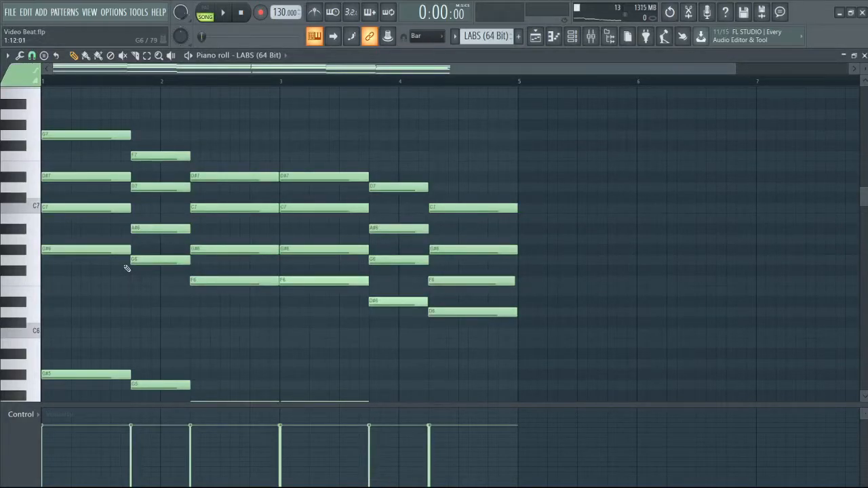
# Step: Load the G - Phrygian scale from the browser onto the Sampler channel so it shows as ghost notes behind the LABS chords
pyautogui.click(610, 37)
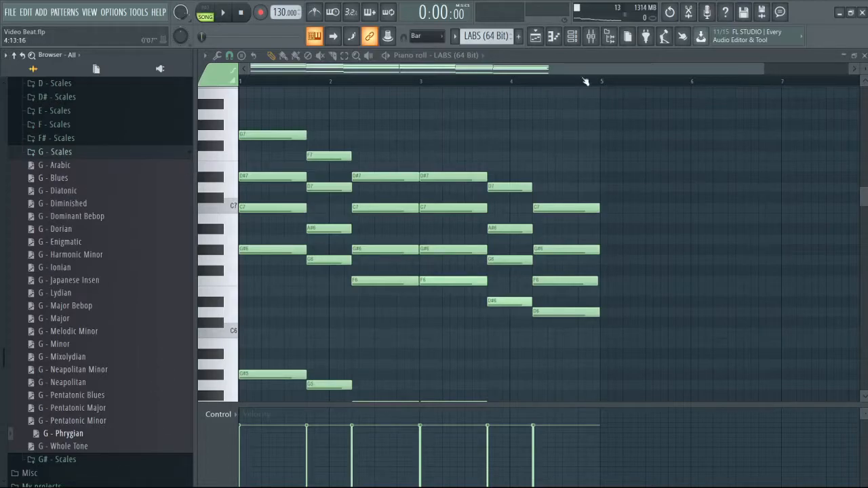
pyautogui.click(573, 36)
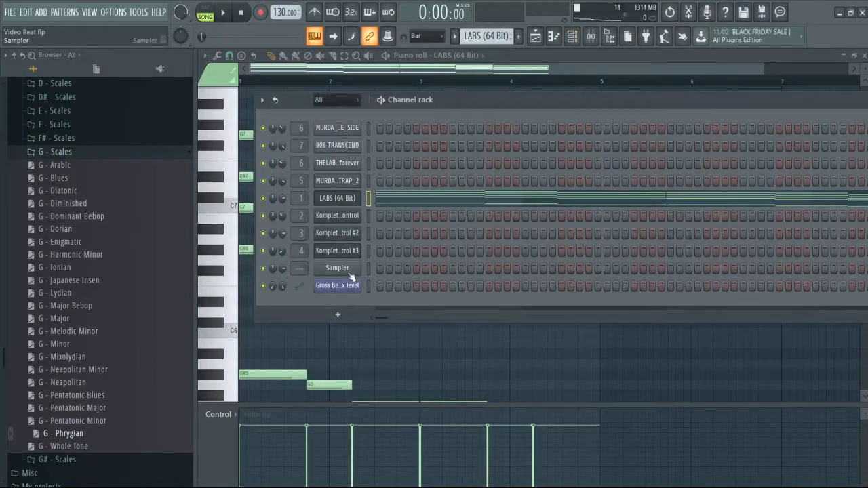
pyautogui.moveTo(79, 438); pyautogui.dragTo(276, 359)
pyautogui.moveTo(332, 271); pyautogui.dragTo(335, 269)
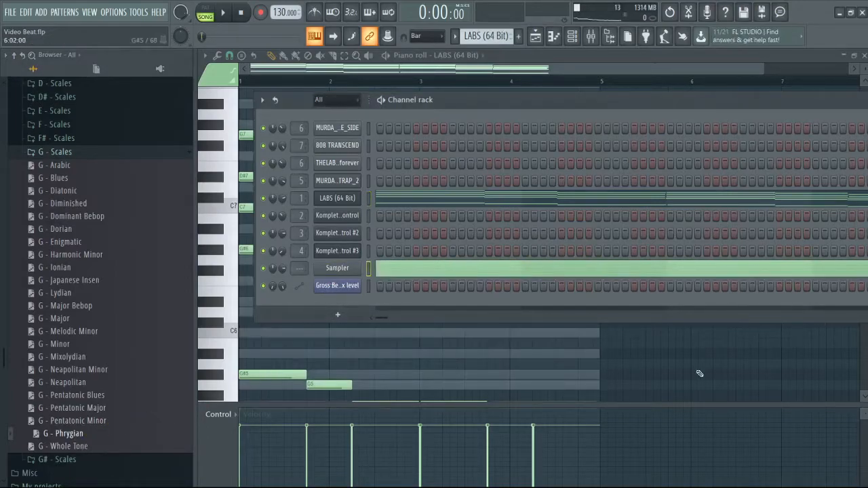
pyautogui.click(485, 331)
pyautogui.rightClick(489, 334)
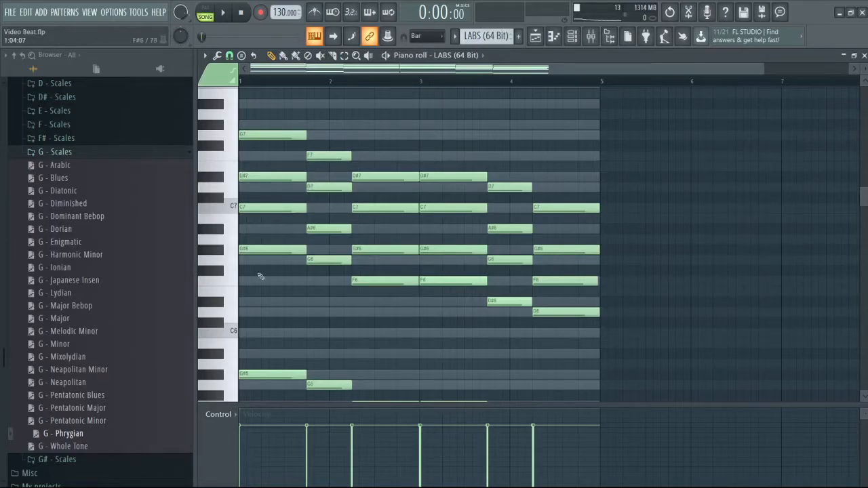
# Step: Audition the chords' top melody notes in order: G7, F7, D#7, D7 and C7
pyautogui.click(229, 249)
pyautogui.click(232, 135)
pyautogui.click(235, 135)
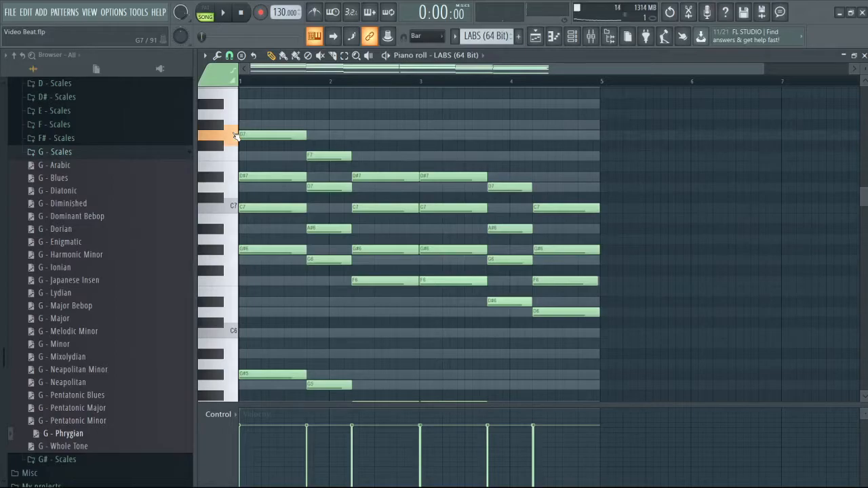
pyautogui.click(316, 155)
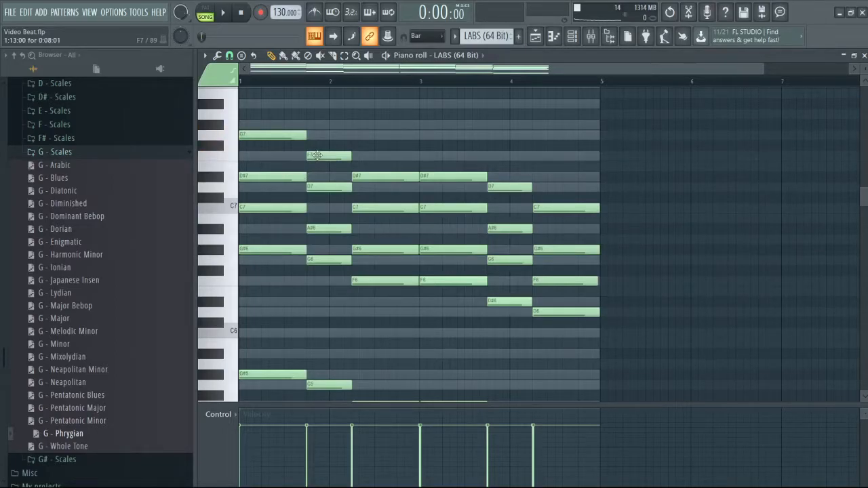
pyautogui.click(396, 176)
pyautogui.click(411, 179)
pyautogui.click(497, 188)
pyautogui.click(537, 206)
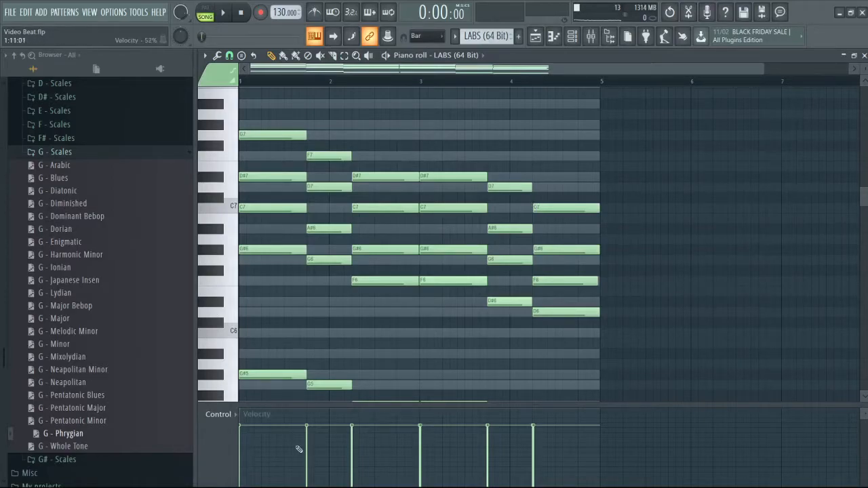
# Step: Examine how the first chord of G7, D#7, C7 and G#6 is spaced on the scale, removing any trial notes placed between them
pyautogui.click(278, 156)
pyautogui.rightClick(279, 156)
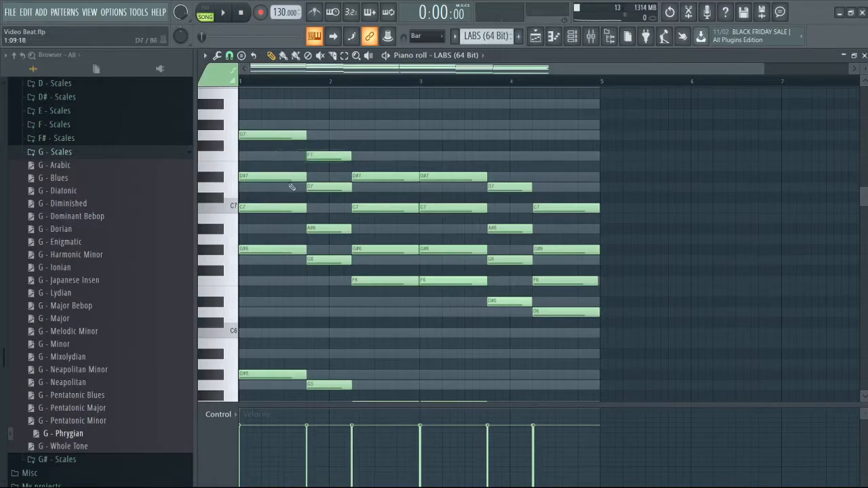
pyautogui.click(284, 177)
pyautogui.moveTo(280, 157); pyautogui.dragTo(229, 160)
pyautogui.rightClick(267, 156)
pyautogui.click(259, 176)
pyautogui.click(248, 217)
pyautogui.rightClick(247, 217)
pyautogui.click(248, 249)
pyautogui.moveTo(265, 219); pyautogui.dragTo(265, 126)
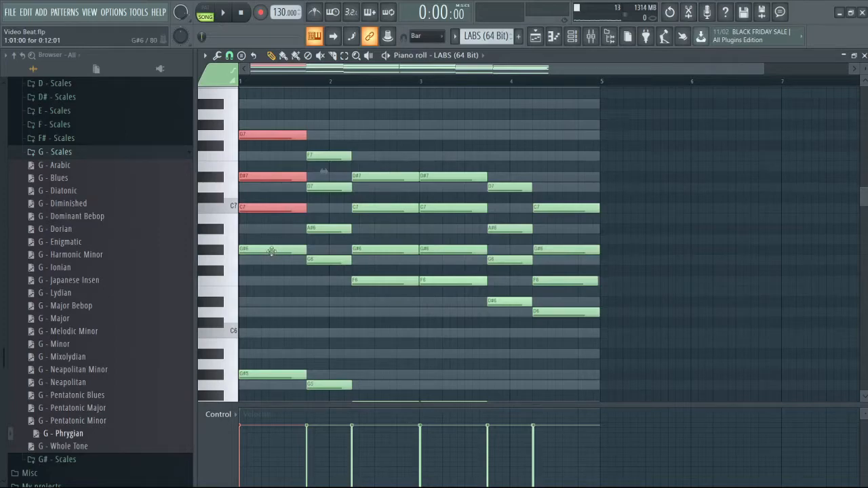
pyautogui.click(272, 278)
pyautogui.rightClick(274, 280)
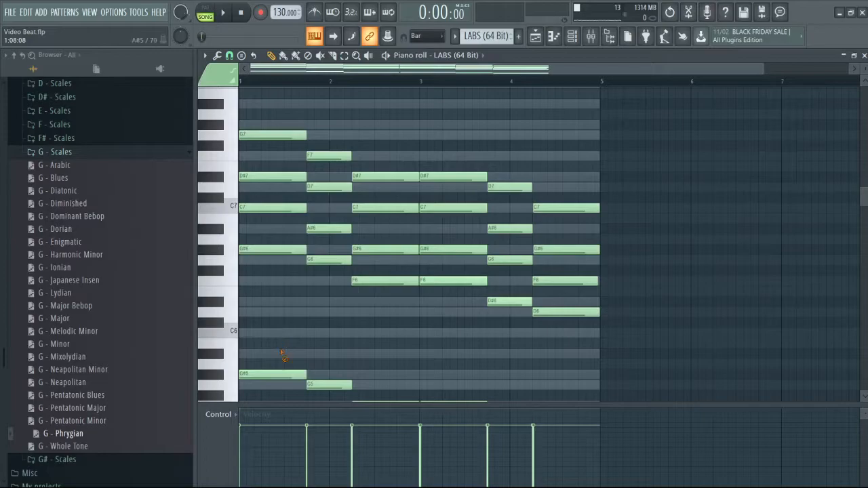
# Step: Audition the chords in pattern mode with the first G#5 bass note removed, and draw that note back in
pyautogui.rightClick(280, 373)
pyautogui.press('space')
pyautogui.click(206, 12)
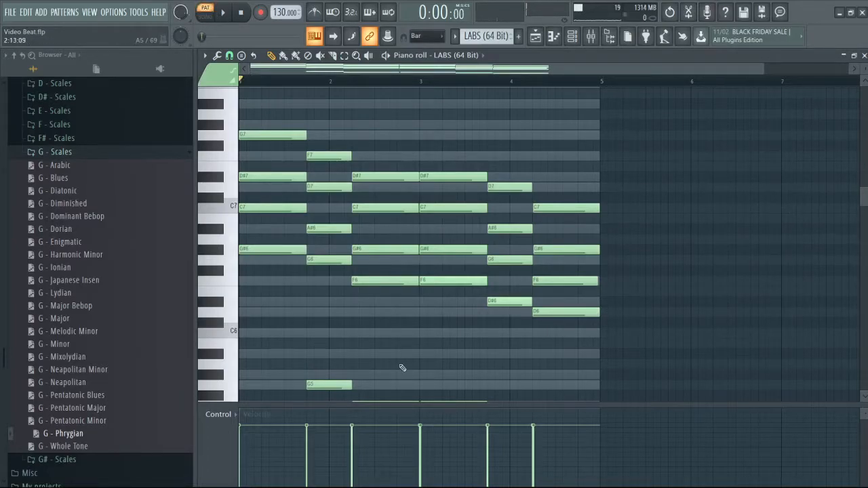
pyautogui.press('space')
pyautogui.press('space')
pyautogui.click(250, 353)
pyautogui.moveTo(247, 353); pyautogui.dragTo(248, 375)
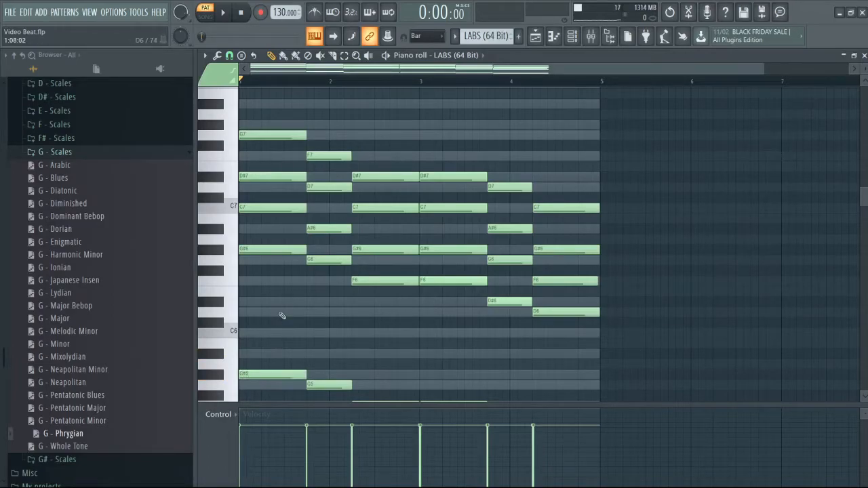
# Step: Examine the chords' lower voices against the bass notes, clear any trial note, and play the LABS pattern
pyautogui.scroll(-1, 282, 316)
pyautogui.moveTo(288, 284); pyautogui.dragTo(588, 299)
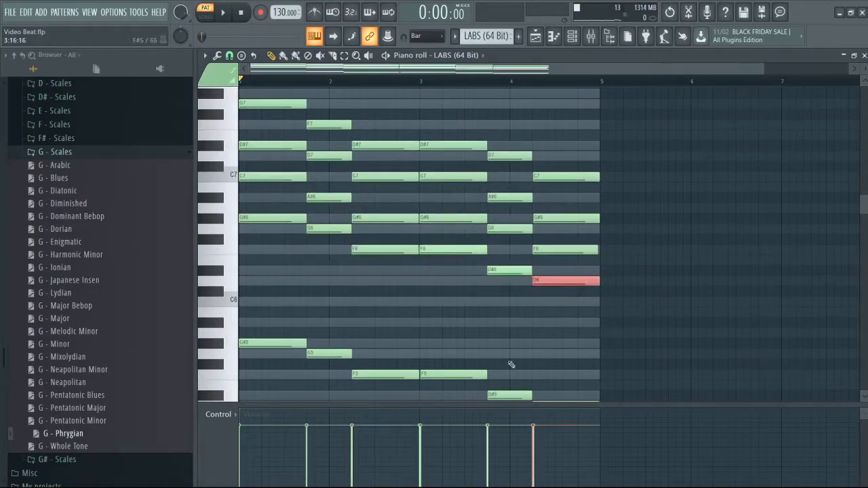
pyautogui.moveTo(285, 262); pyautogui.dragTo(278, 231)
pyautogui.rightClick(279, 232)
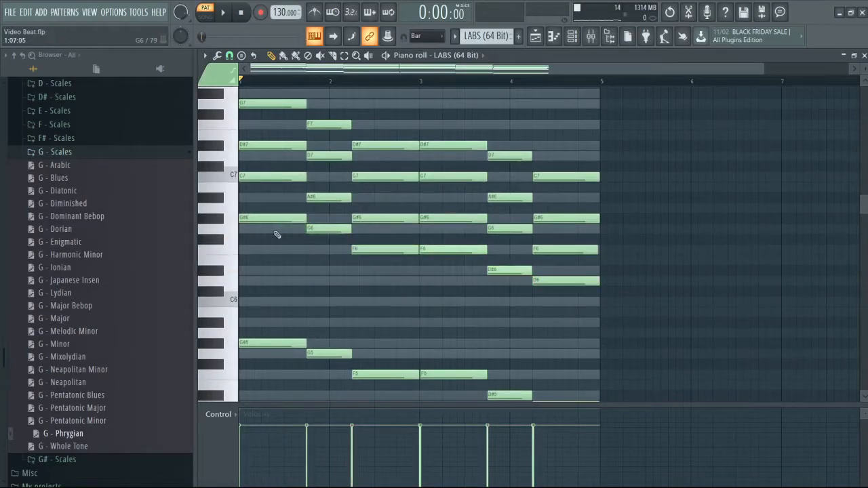
pyautogui.scroll(-2, 277, 254)
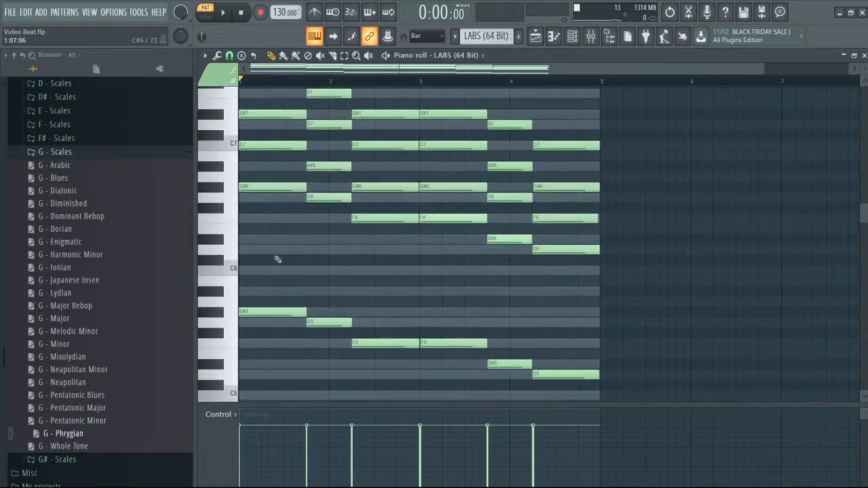
pyautogui.scroll(3, 291, 257)
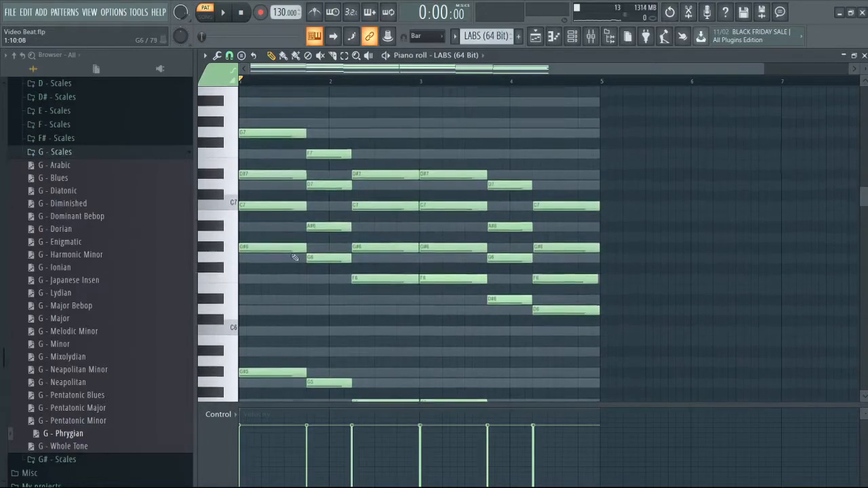
pyautogui.scroll(-1, 292, 254)
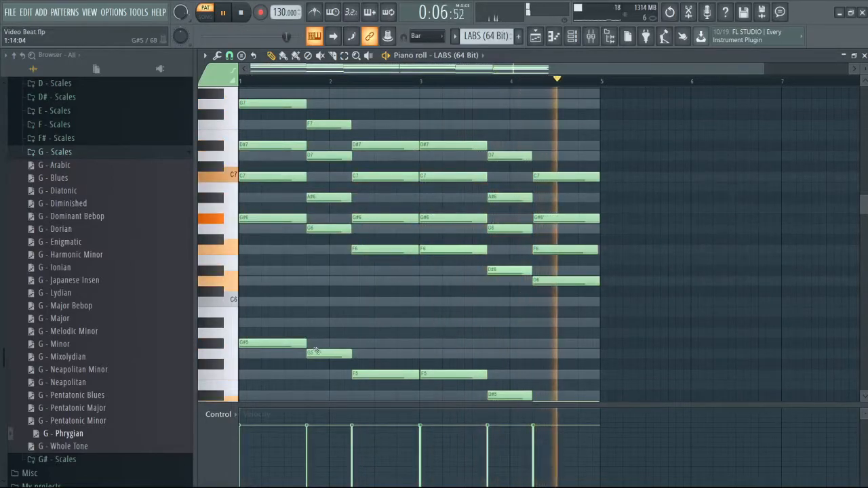
pyautogui.press('space')
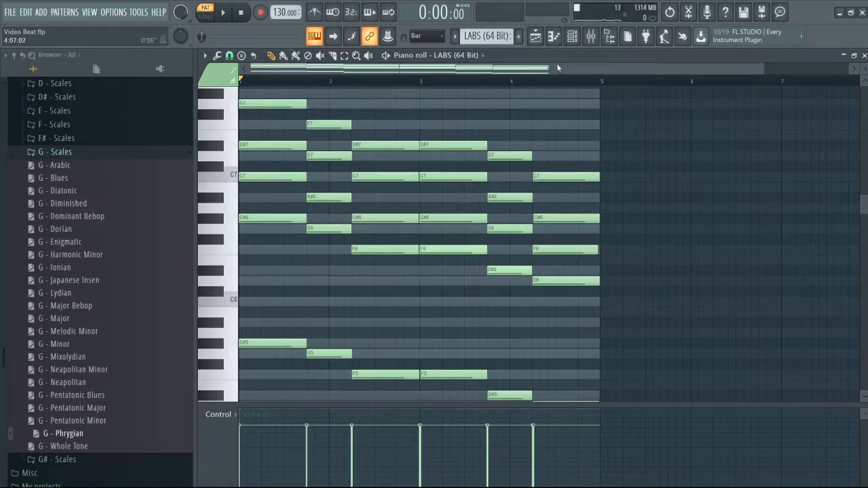
# Step: Return to the playlist and open the Komplete Kontrol pattern from Track 2 in the piano roll
pyautogui.click(537, 37)
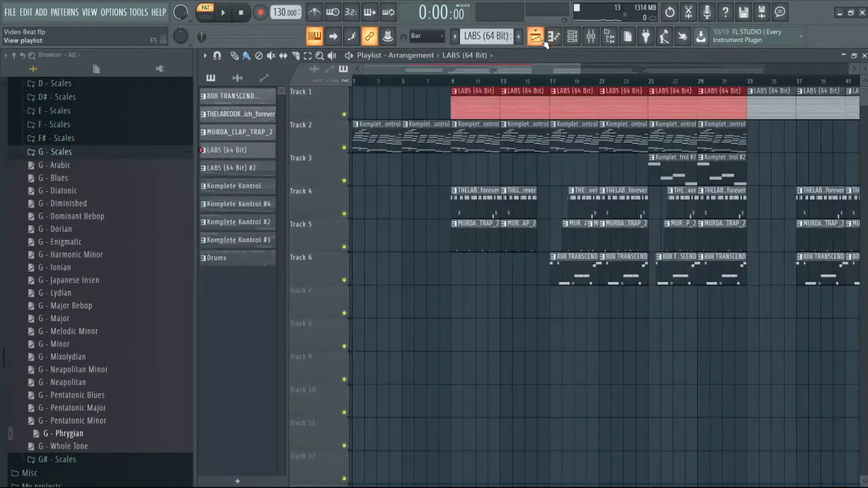
pyautogui.doubleClick(437, 139)
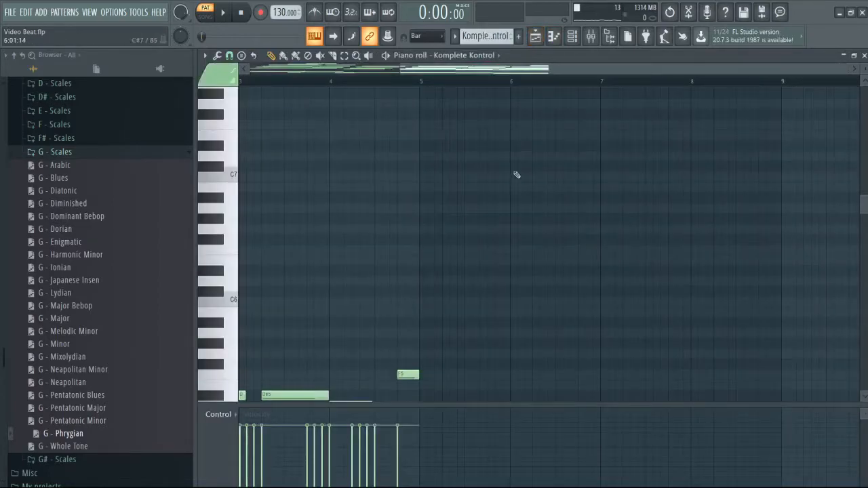
# Step: Examine the Komplete Kontrol pattern's notes and the Jazz Guitar preset used by its instrument
pyautogui.moveTo(534, 68); pyautogui.dragTo(373, 70)
pyautogui.scroll(-9, 453, 234)
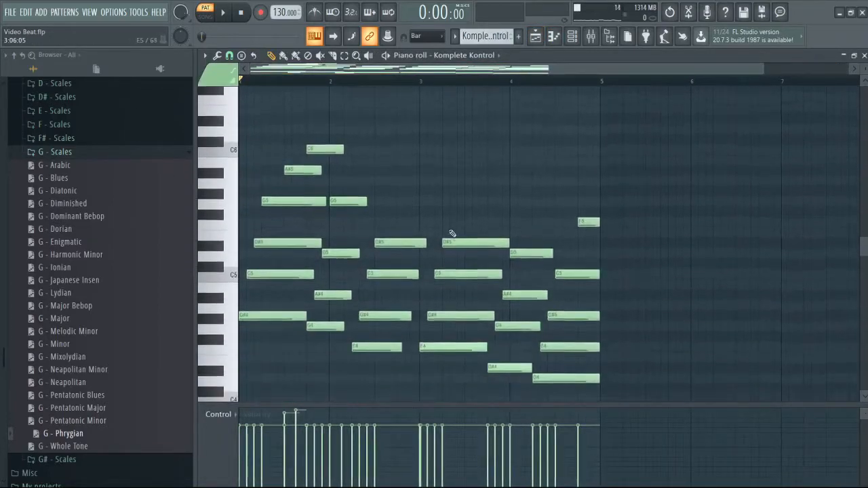
pyautogui.scroll(3, 452, 234)
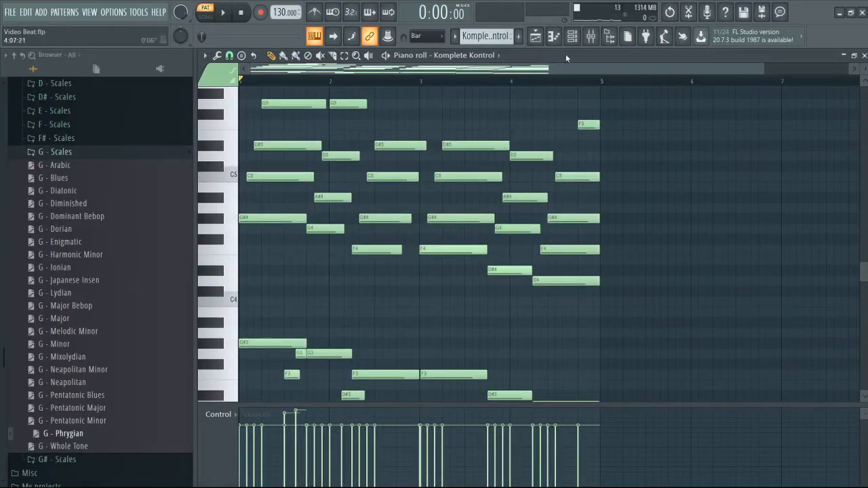
pyautogui.click(572, 38)
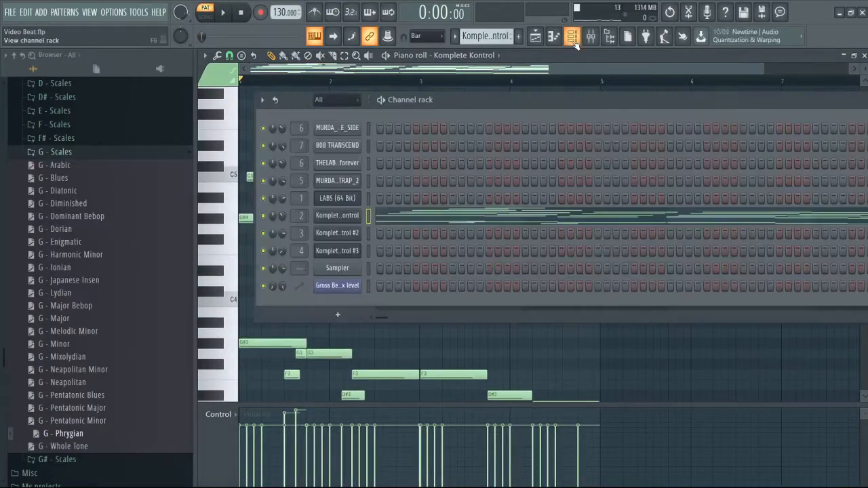
pyautogui.click(353, 215)
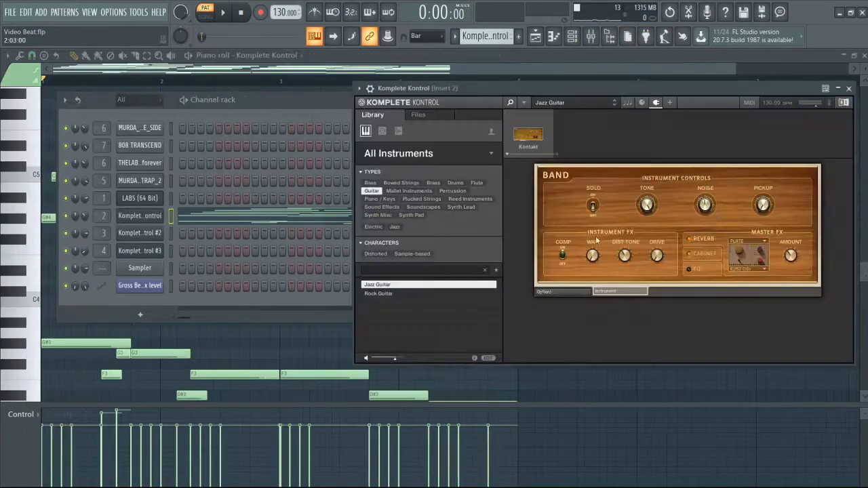
pyautogui.moveTo(650, 95); pyautogui.dragTo(615, 81)
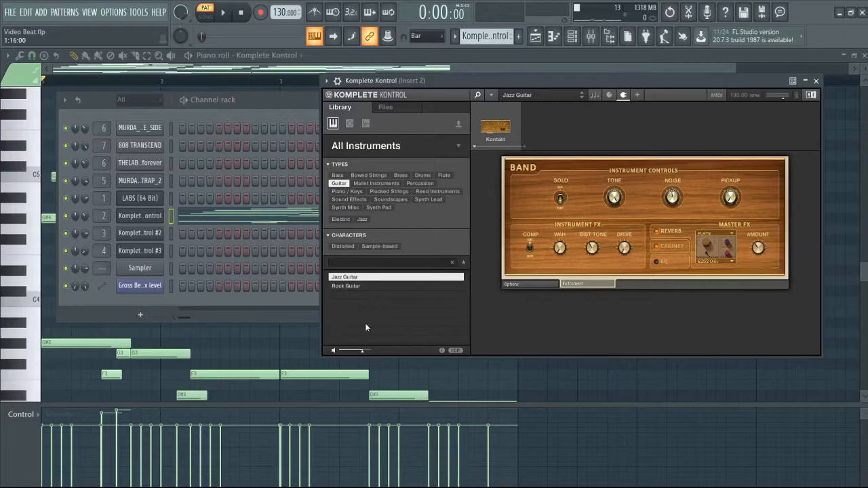
pyautogui.click(358, 279)
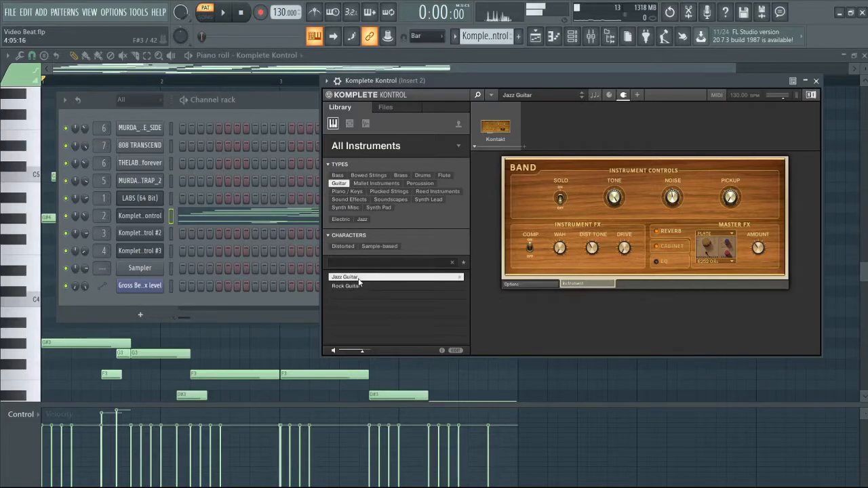
pyautogui.click(674, 380)
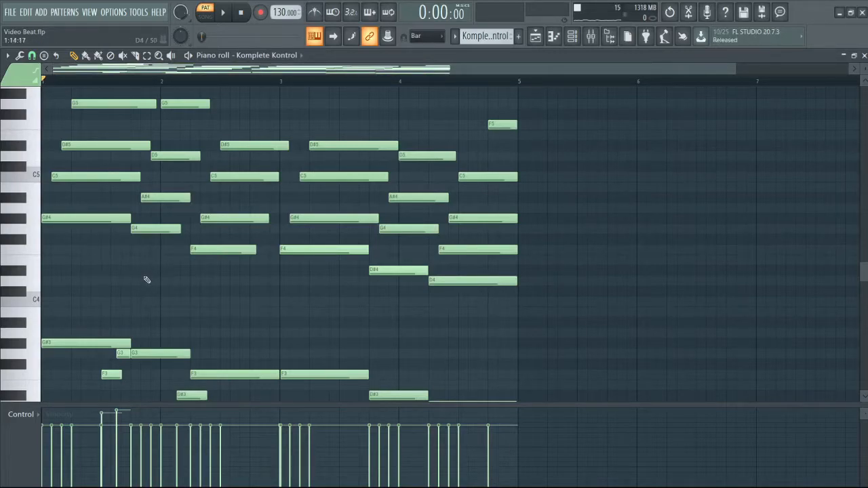
# Step: Move the first chord's C5 and D#5 notes to the pattern start, stacked on the G#4 note
pyautogui.moveTo(72, 254)
pyautogui.mouseDown()
pyautogui.moveTo(71, 198)
pyautogui.moveTo(35, 166)
pyautogui.moveTo(74, 175)
pyautogui.mouseUp()
pyautogui.keyDown('ctrl'); pyautogui.click(80, 194); pyautogui.keyUp('ctrl')
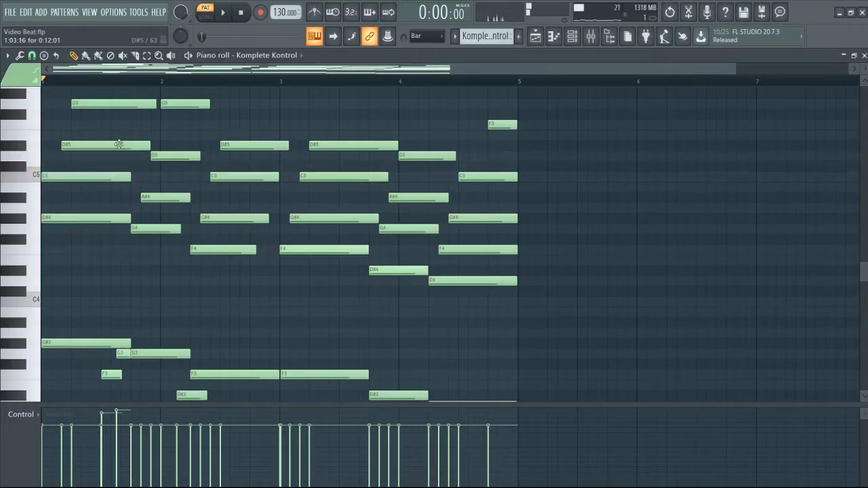
pyautogui.moveTo(118, 145); pyautogui.dragTo(99, 145)
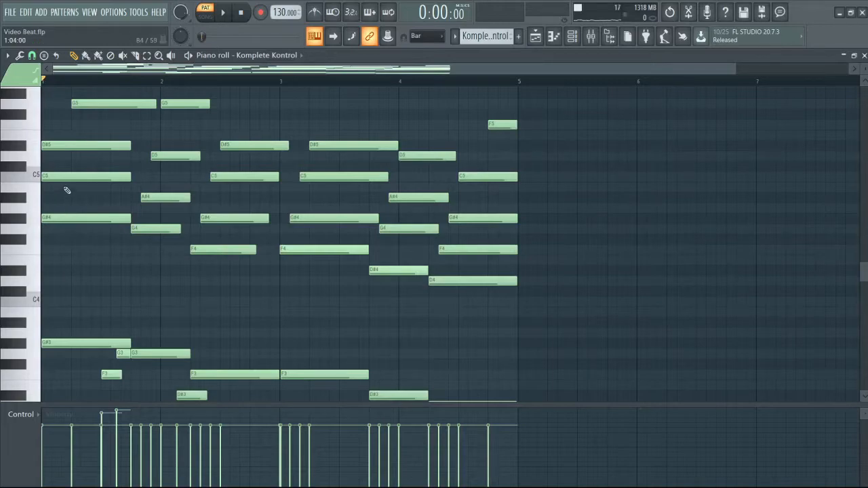
# Step: Stagger the first chord's C5 and D#5 notes after the G#4 note again for the strummed sound
pyautogui.moveTo(61, 179); pyautogui.dragTo(71, 176)
pyautogui.click(74, 144)
pyautogui.moveTo(75, 144); pyautogui.dragTo(94, 144)
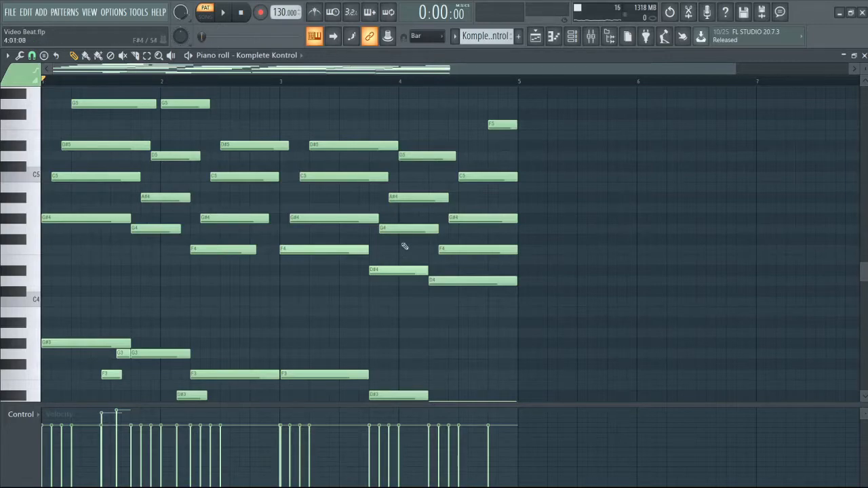
# Step: Play the Komplete Kontrol pattern and examine the melody notes above the chords, including the final F5
pyautogui.press('space')
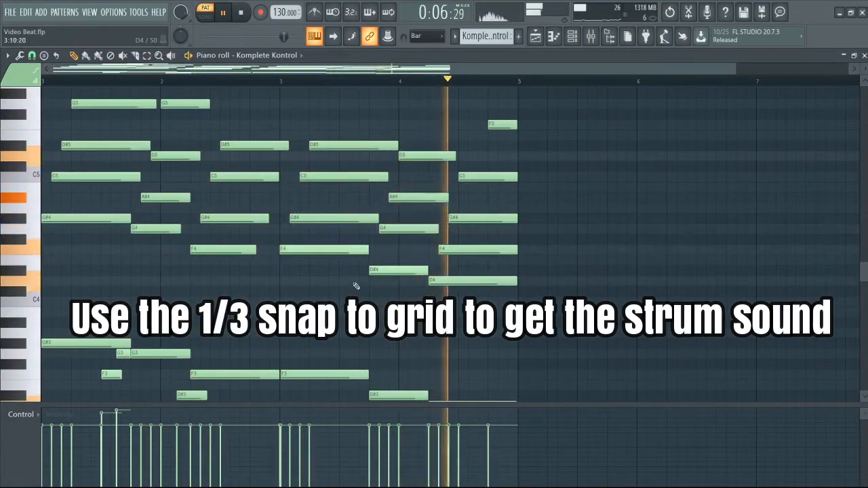
pyautogui.press('space')
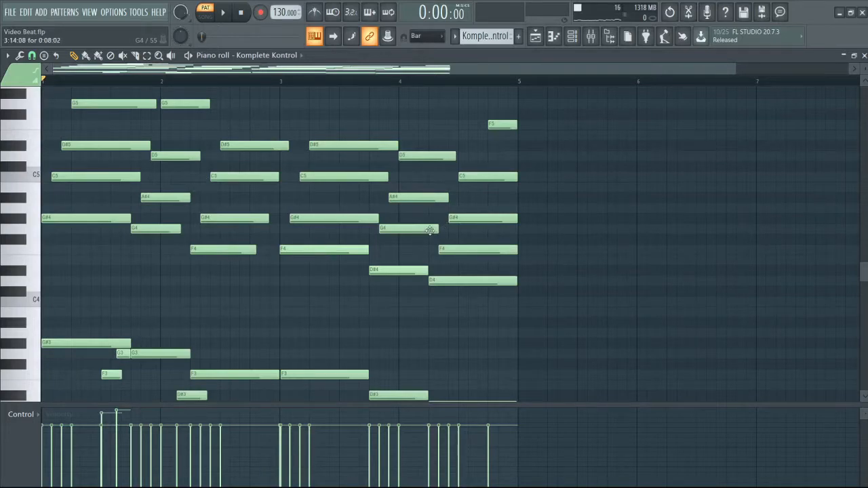
pyautogui.scroll(-2, 431, 232)
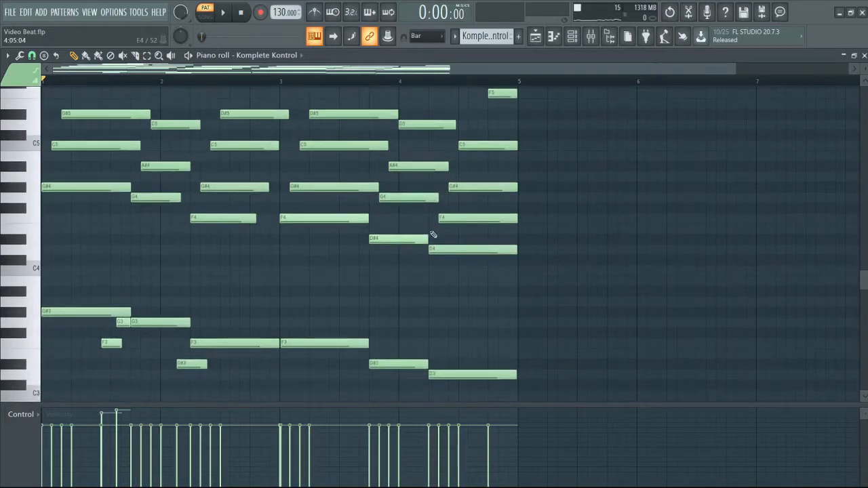
pyautogui.scroll(10, 302, 255)
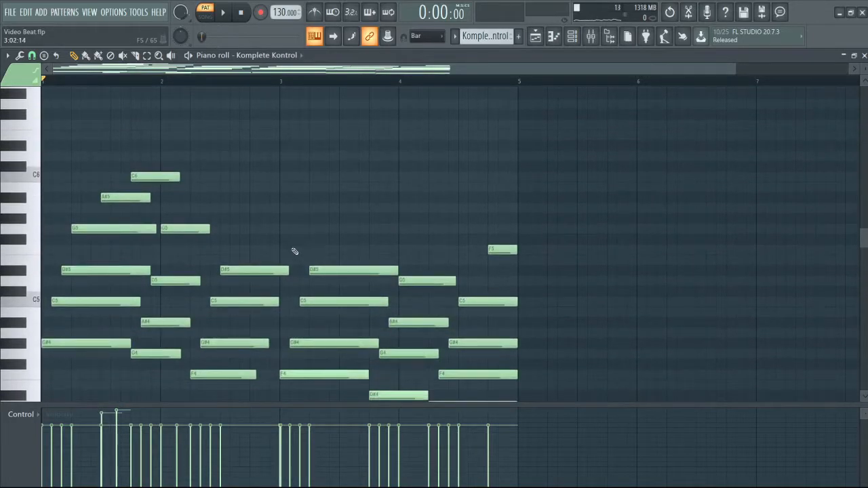
pyautogui.moveTo(103, 121); pyautogui.dragTo(217, 201)
pyautogui.moveTo(504, 203); pyautogui.dragTo(509, 256)
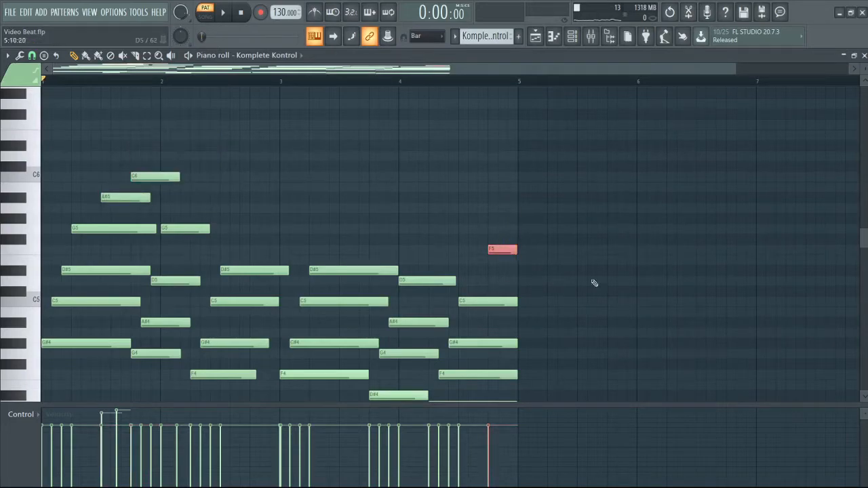
# Step: Examine the pattern's bass notes, including the short F3 and G3 passing notes, and remove any trial note
pyautogui.scroll(-14, 668, 304)
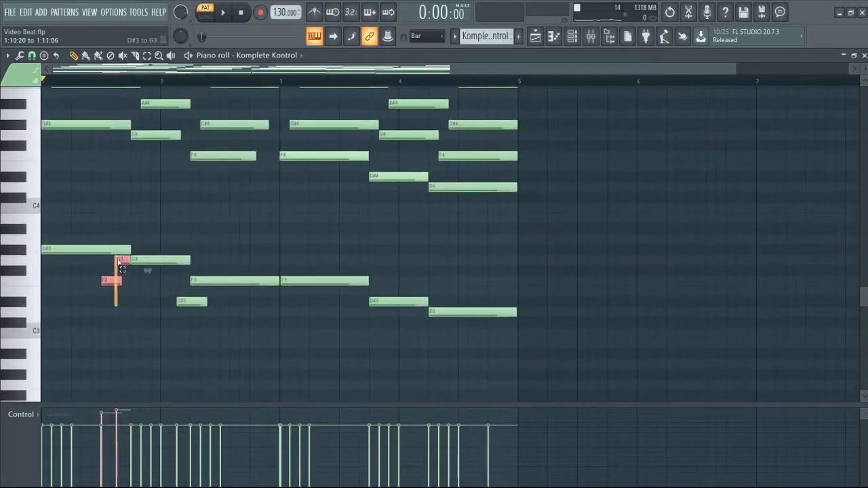
pyautogui.click(246, 374)
pyautogui.rightClick(272, 375)
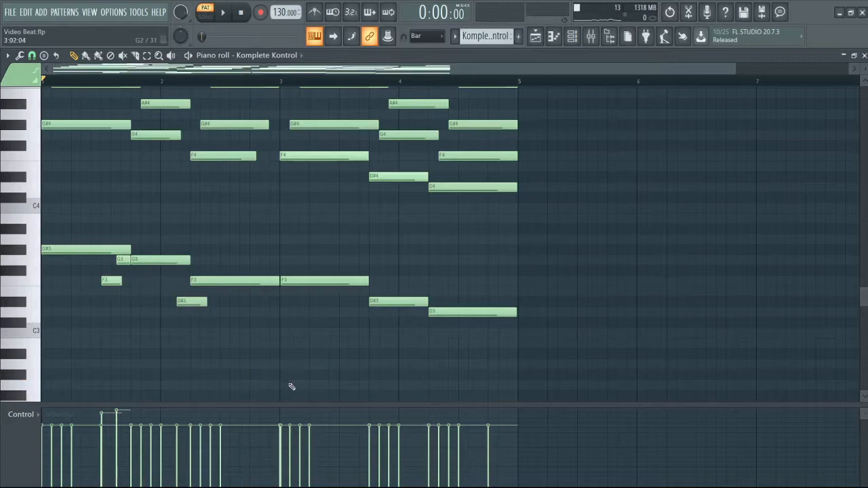
pyautogui.scroll(4, 289, 385)
pyautogui.scroll(6, 292, 386)
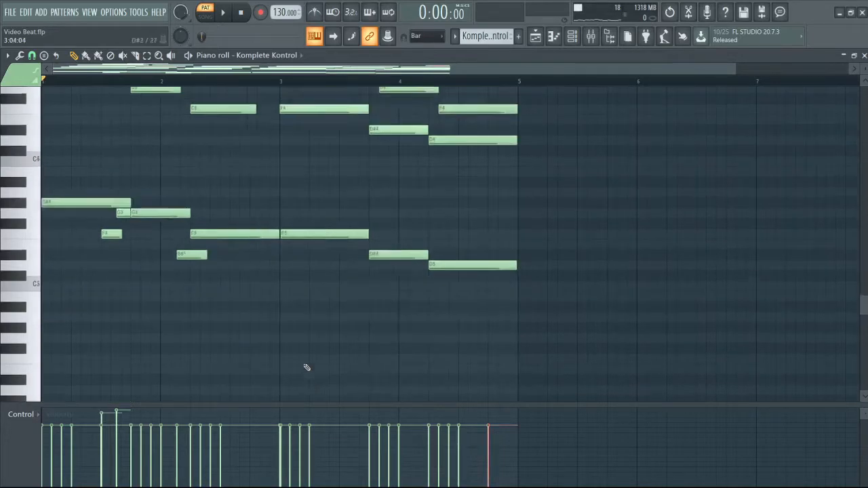
# Step: Audition the whole Komplete Kontrol pattern again, following its melody, chords and bass, and clear any trial note
pyautogui.scroll(6, 306, 363)
pyautogui.press('space')
pyautogui.scroll(-1, 306, 355)
pyautogui.scroll(-1, 307, 355)
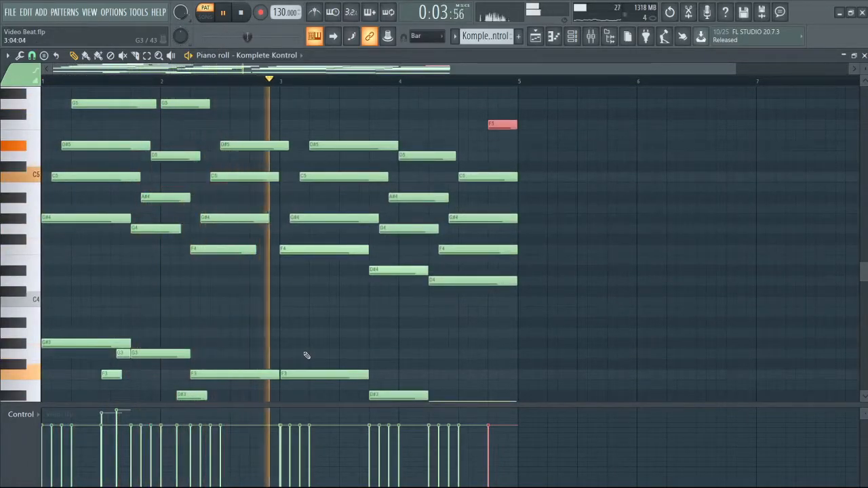
pyautogui.scroll(-1, 307, 355)
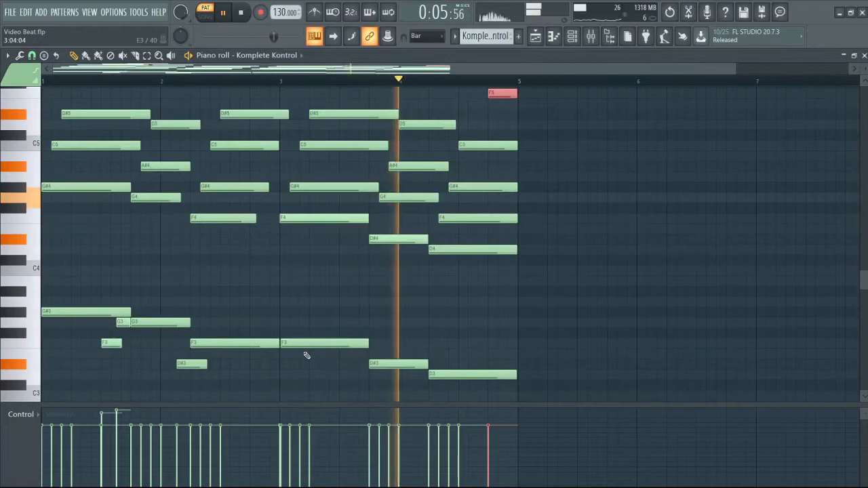
pyautogui.scroll(3, 306, 355)
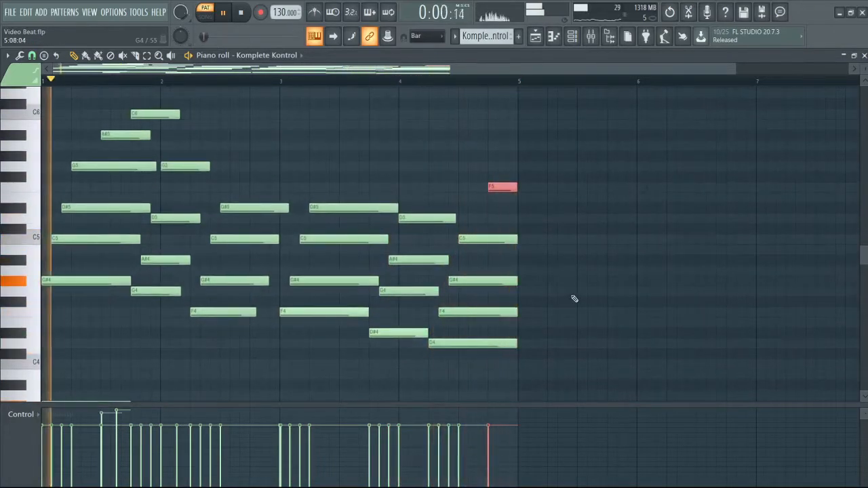
pyautogui.press('space')
pyautogui.click(568, 294)
pyautogui.rightClick(569, 293)
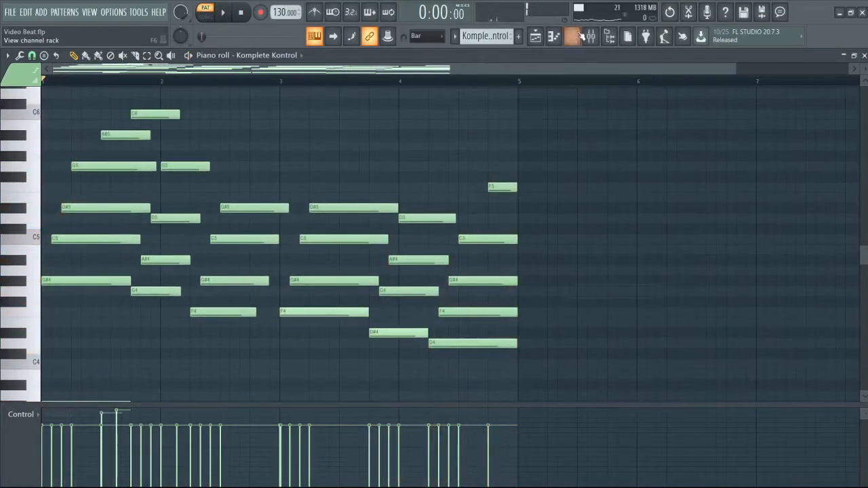
# Step: Return to the playlist and open the Komplete Kontrol #2 pattern from Track 3 in the piano roll
pyautogui.click(542, 39)
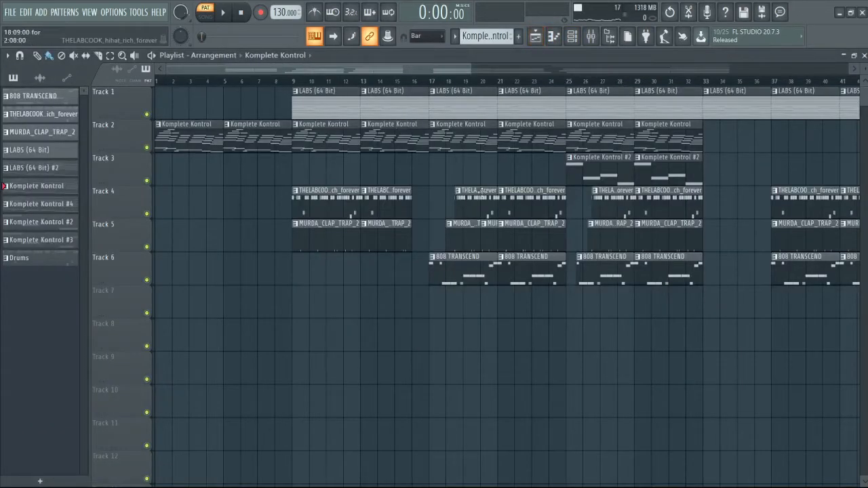
pyautogui.doubleClick(588, 175)
pyautogui.scroll(7, 482, 192)
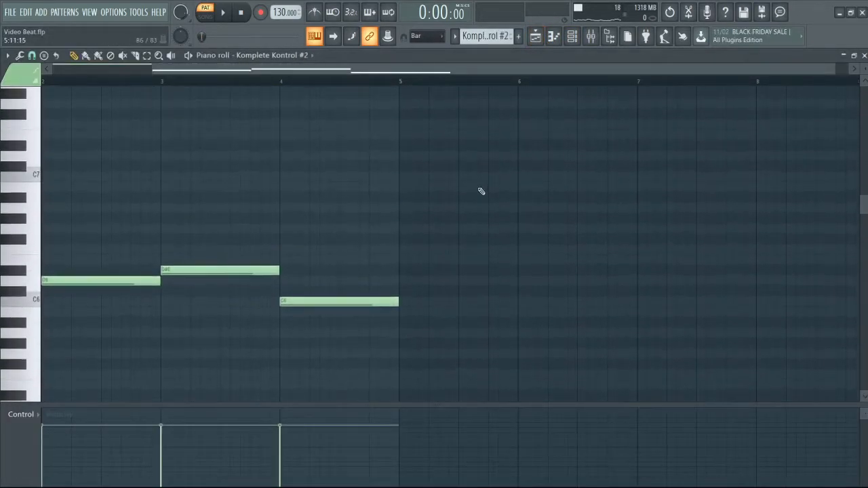
pyautogui.hscroll(-2, 370, 70)
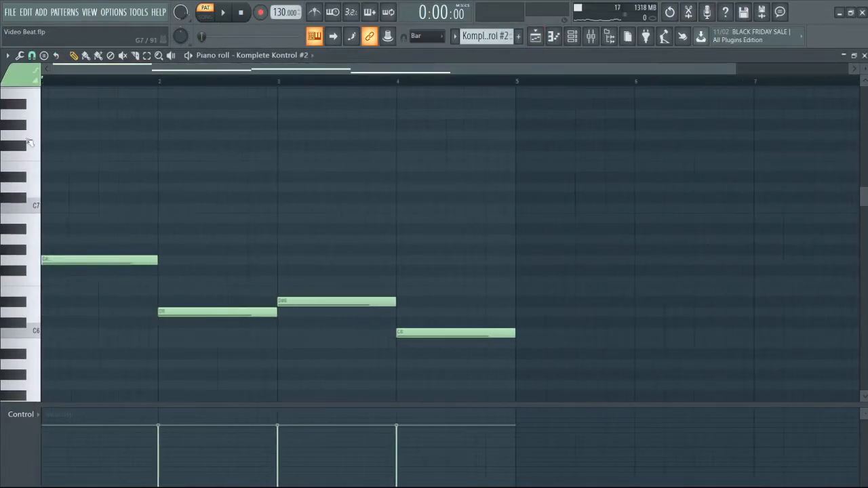
# Step: Open the Komplete Kontrol #2 instrument and show its Pad - Bowgart preset among the Synth Pad sounds
pyautogui.click(572, 38)
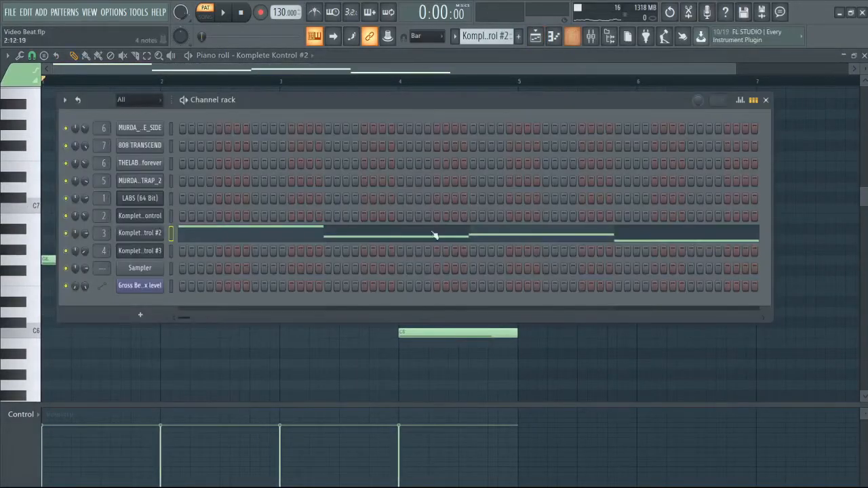
pyautogui.click(149, 231)
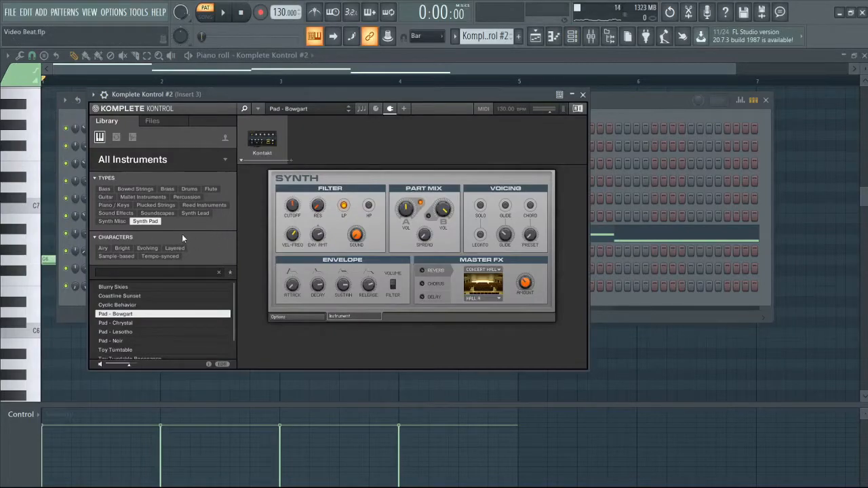
pyautogui.click(154, 227)
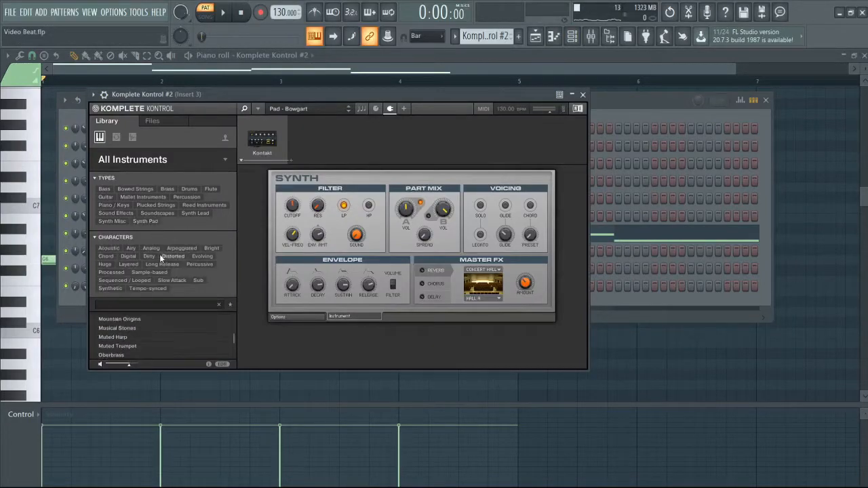
pyautogui.click(146, 222)
pyautogui.scroll(-1, 144, 303)
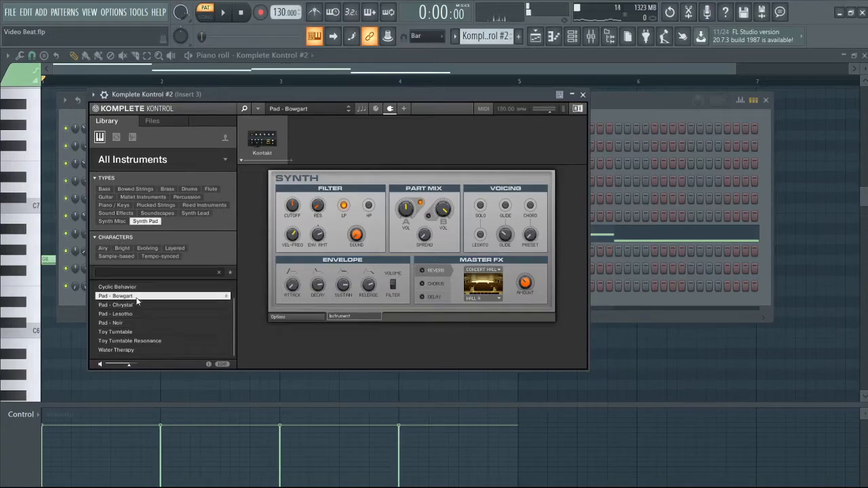
# Step: Close the instrument and channel rack, and audition the four-note Komplete Kontrol #2 pattern
pyautogui.click(583, 94)
pyautogui.press('F6')
pyautogui.rightClick(256, 353)
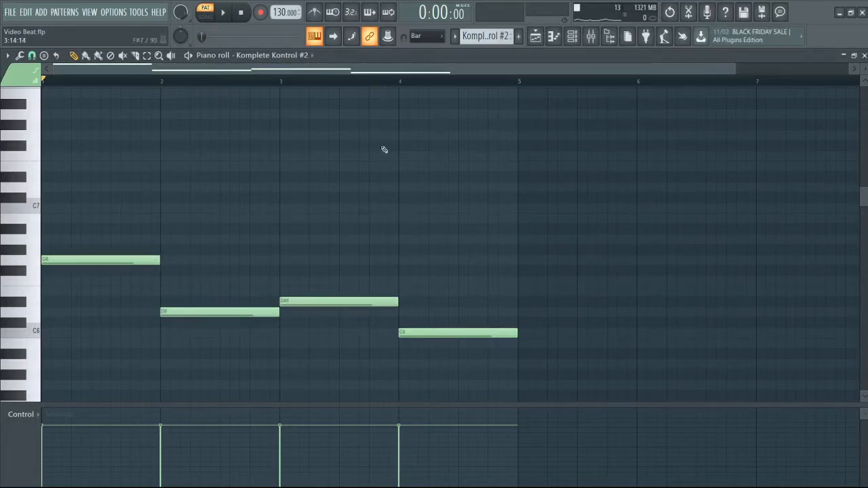
pyautogui.press('space')
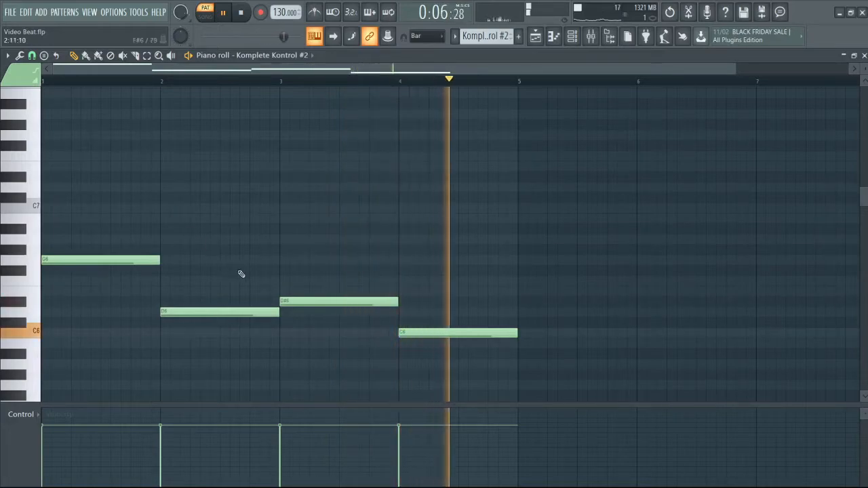
pyautogui.press('space')
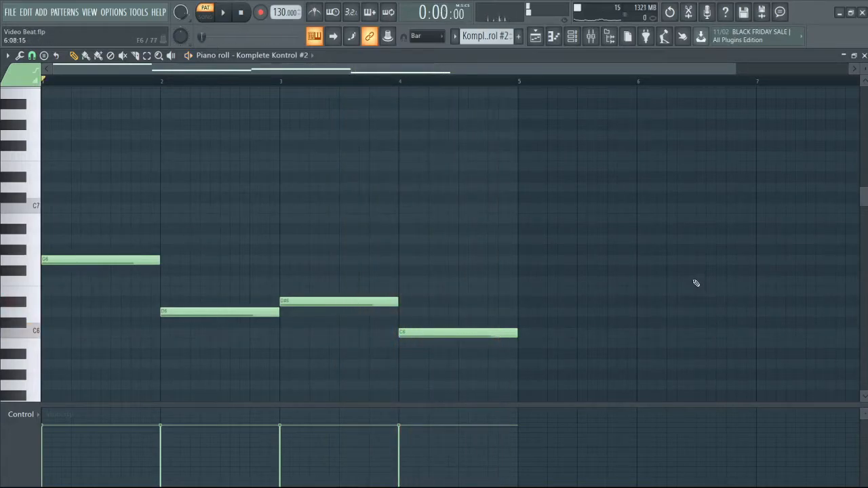
# Step: Return to the playlist, switch to song mode and play the arrangement briefly from bar 25
pyautogui.click(572, 36)
pyautogui.click(535, 36)
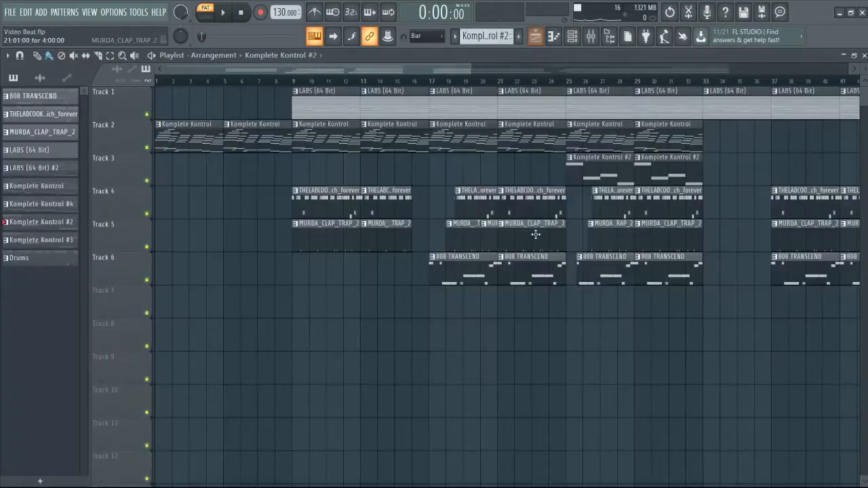
pyautogui.click(566, 81)
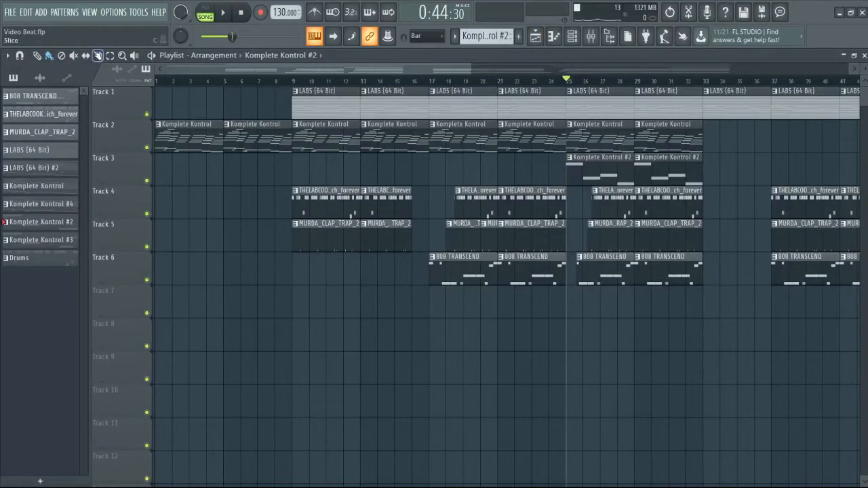
pyautogui.click(202, 15)
pyautogui.click(570, 82)
pyautogui.press('space')
pyautogui.press('space')
# Step: Mute Tracks 4, 5 and 6, keep Track 3 enabled, and play the melodic tracks together
pyautogui.moveTo(146, 280); pyautogui.dragTo(147, 181)
pyautogui.click(147, 180)
pyautogui.press('space')
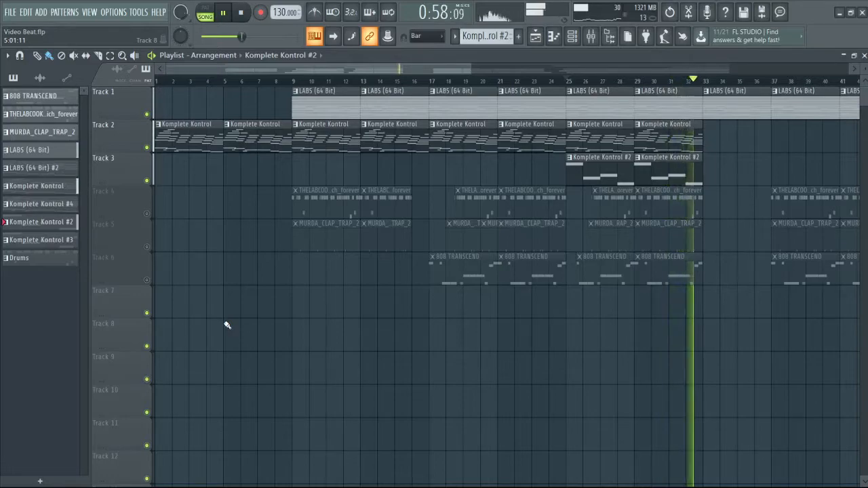
# Step: Stop playback, highlight the melodic clips on Tracks 1 to 3, and check the channel rack before returning to the playlist
pyautogui.press('space')
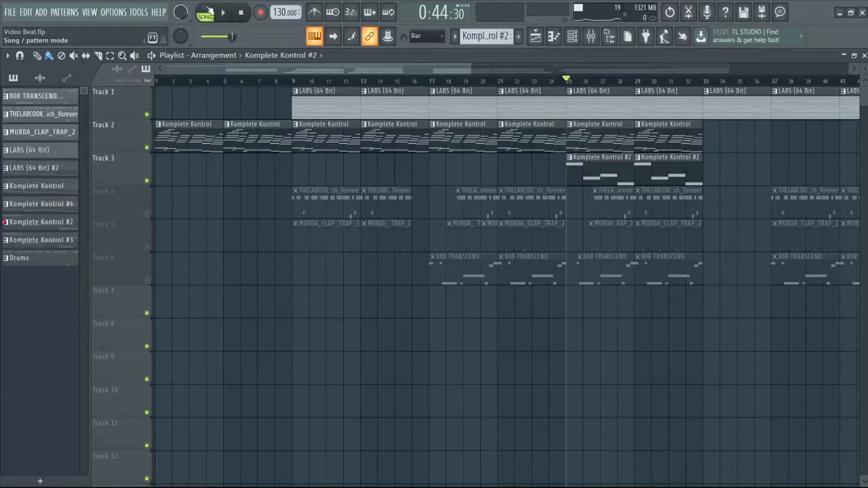
pyautogui.moveTo(176, 88); pyautogui.dragTo(699, 169)
pyautogui.click(571, 36)
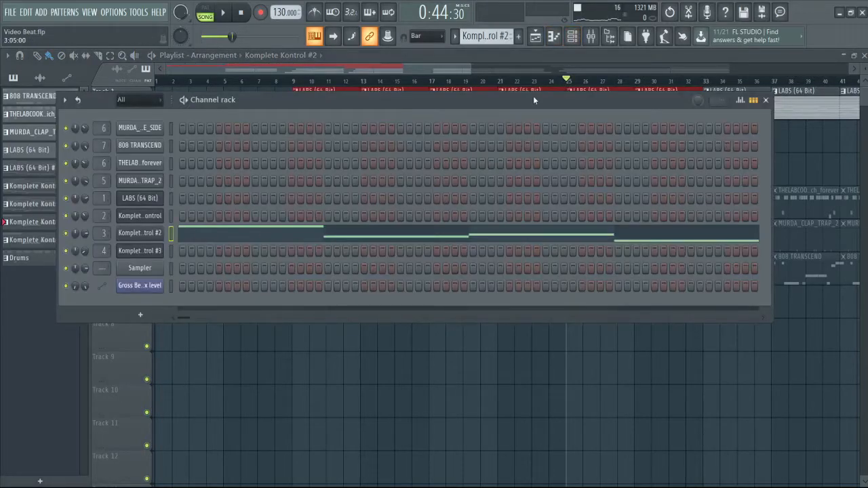
pyautogui.press('F6')
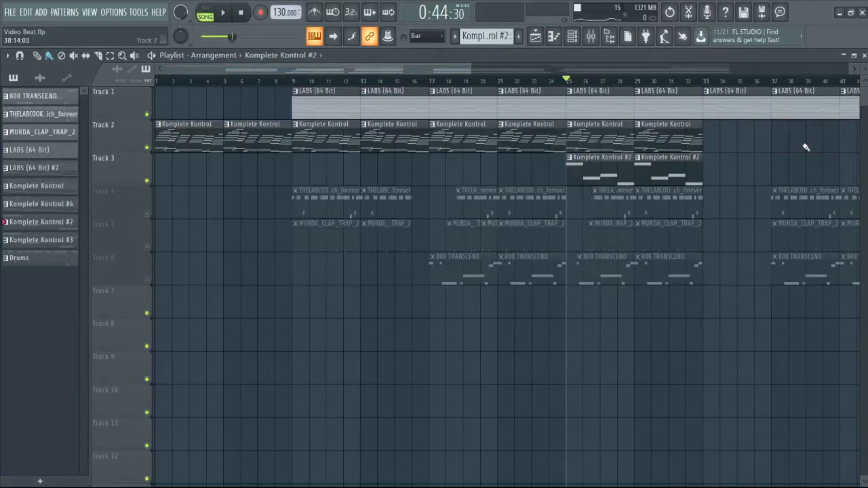
# Step: Unmute Tracks 4, 5 and 6 in the playlist
pyautogui.click(146, 214)
pyautogui.click(147, 247)
pyautogui.click(147, 280)
# Step: Highlight the drum and 808 clips on Tracks 4 to 6 up to bar 33, and the 808 TRANSCEND clips alone, clearing each selection
pyautogui.moveTo(216, 188); pyautogui.dragTo(716, 377)
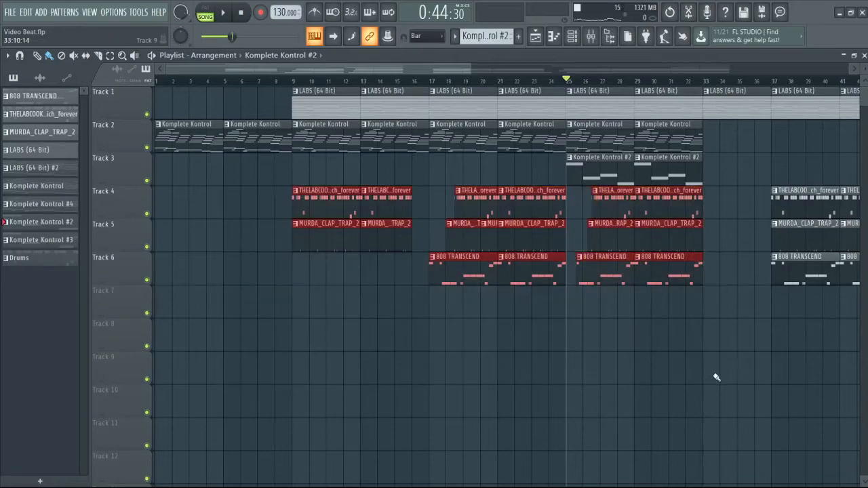
pyautogui.click(635, 362)
pyautogui.rightClick(636, 366)
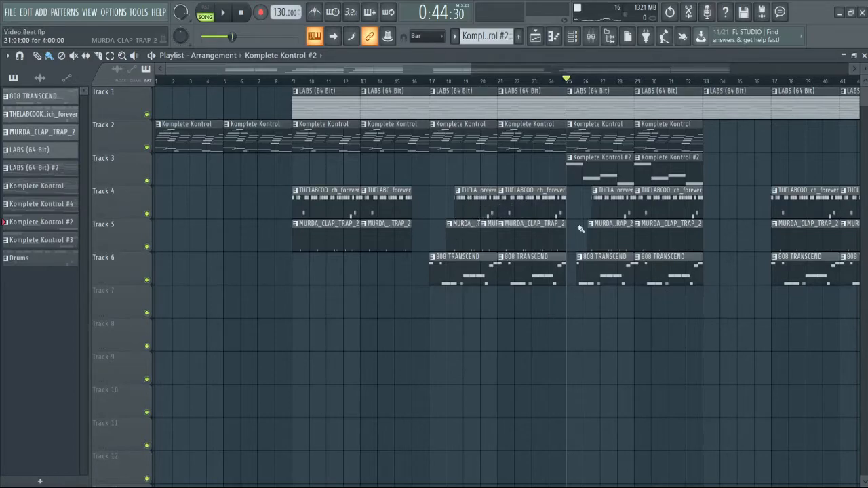
pyautogui.moveTo(470, 416); pyautogui.dragTo(696, 272)
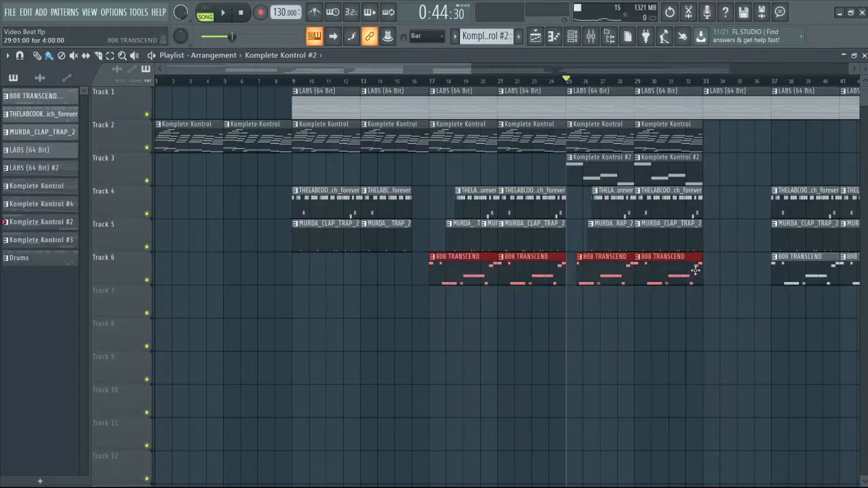
pyautogui.click(667, 336)
pyautogui.rightClick(667, 336)
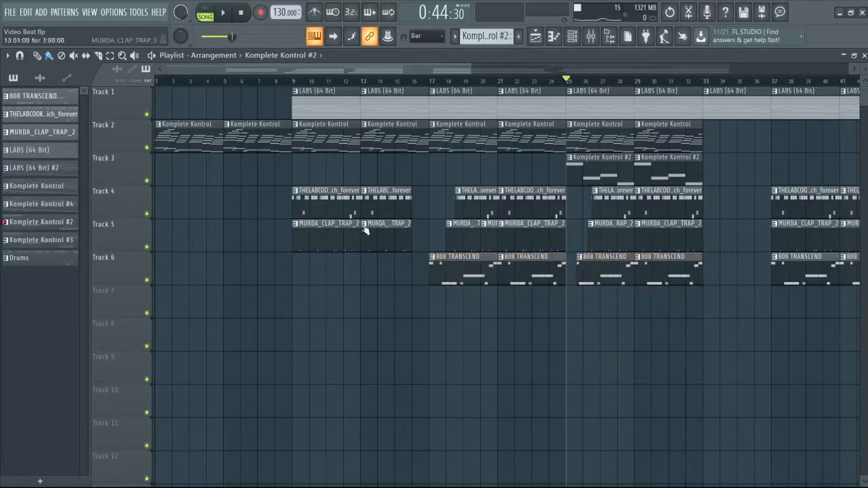
# Step: Open the THELABCOOK_hihat_rich_forever pattern in the piano roll and examine its hi-hat notes from bar 1
pyautogui.doubleClick(332, 198)
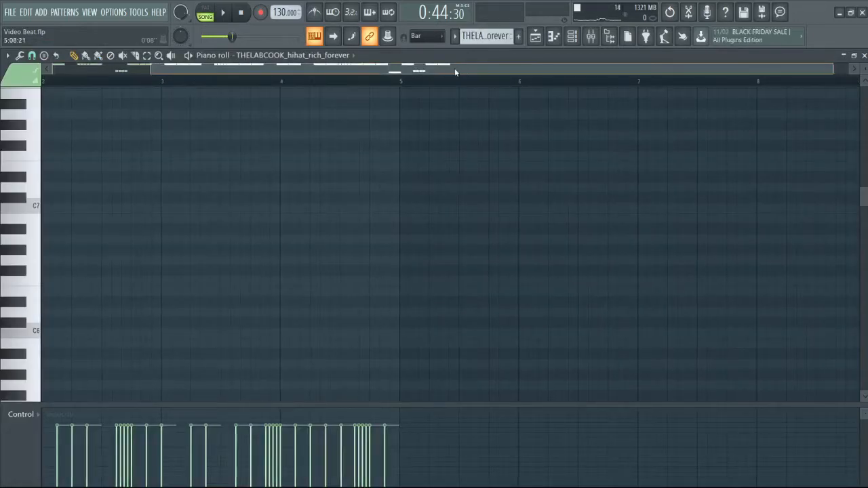
pyautogui.moveTo(461, 71); pyautogui.dragTo(349, 73)
pyautogui.scroll(6, 306, 369)
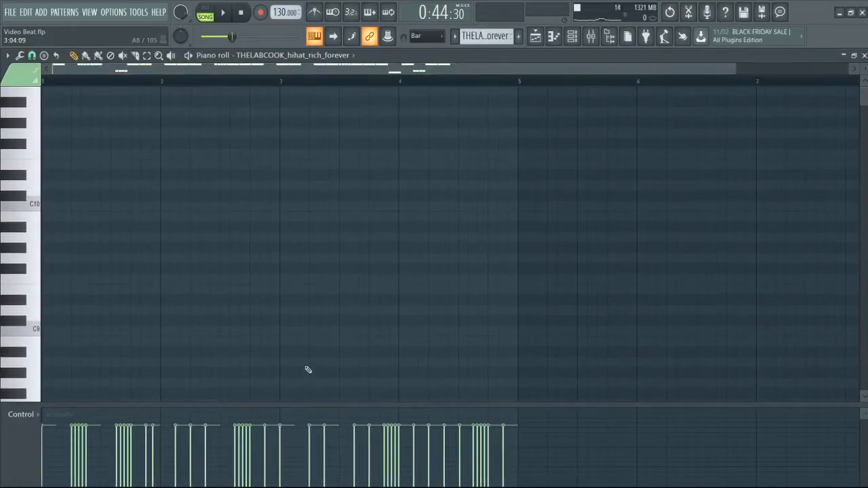
pyautogui.scroll(-10, 339, 330)
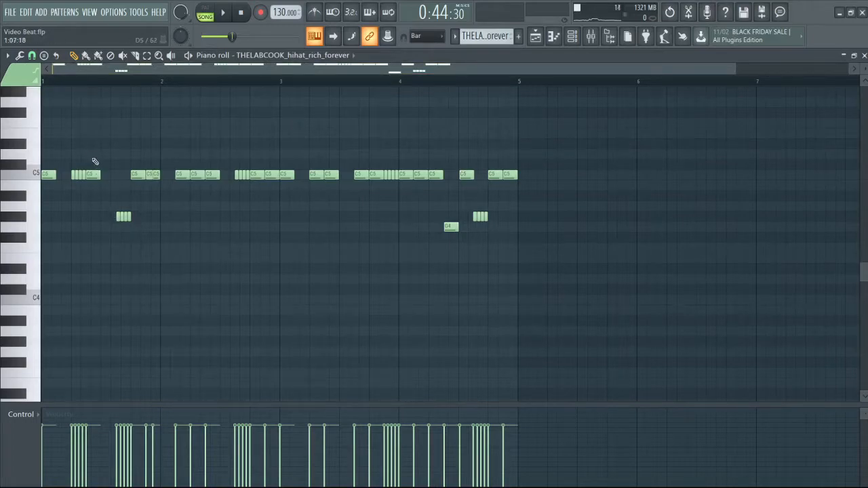
pyautogui.scroll(3, 61, 150)
pyautogui.scroll(-3, 61, 149)
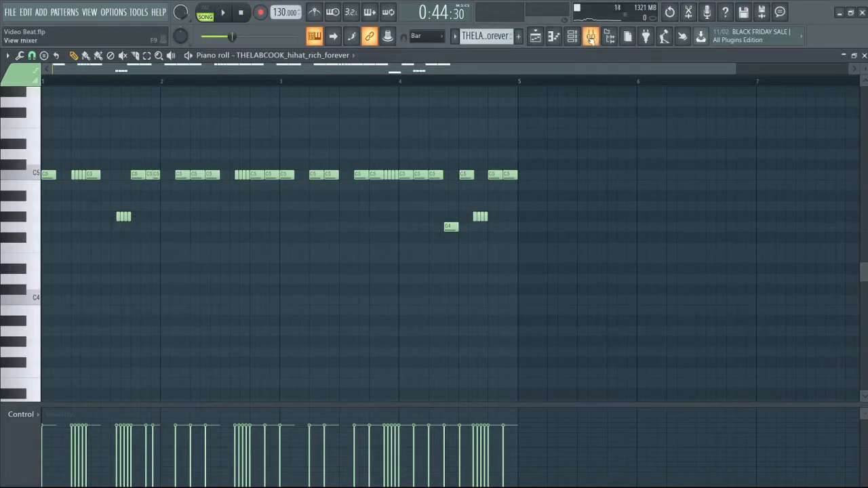
# Step: Return to the playlist, select the MURDA_CLAP_TRAP_2 pattern, and open its clap notes in the piano roll
pyautogui.click(571, 36)
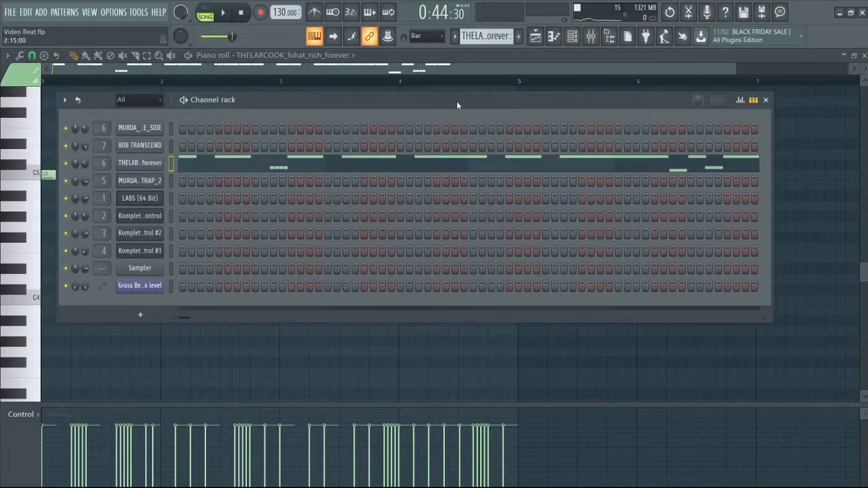
pyautogui.click(535, 36)
pyautogui.click(491, 238)
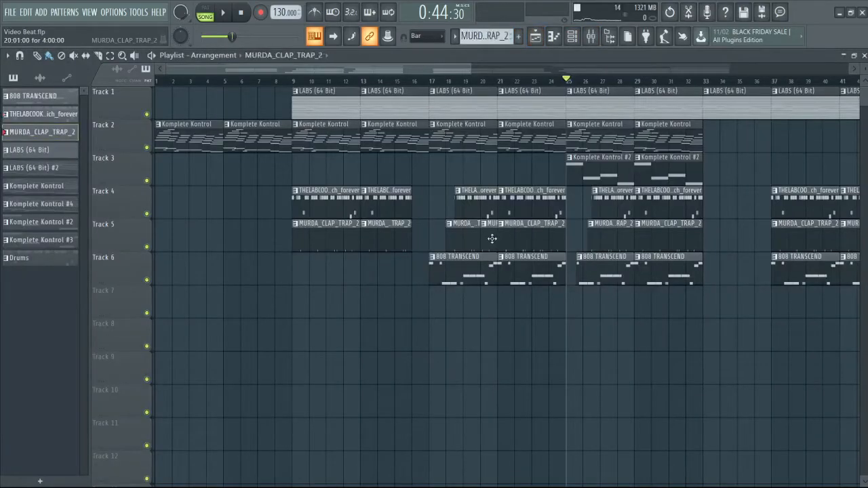
pyautogui.click(571, 36)
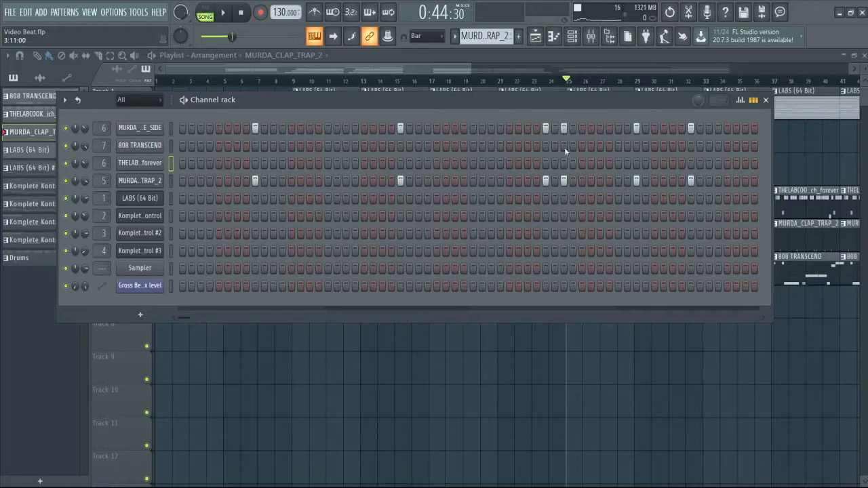
pyautogui.click(215, 181)
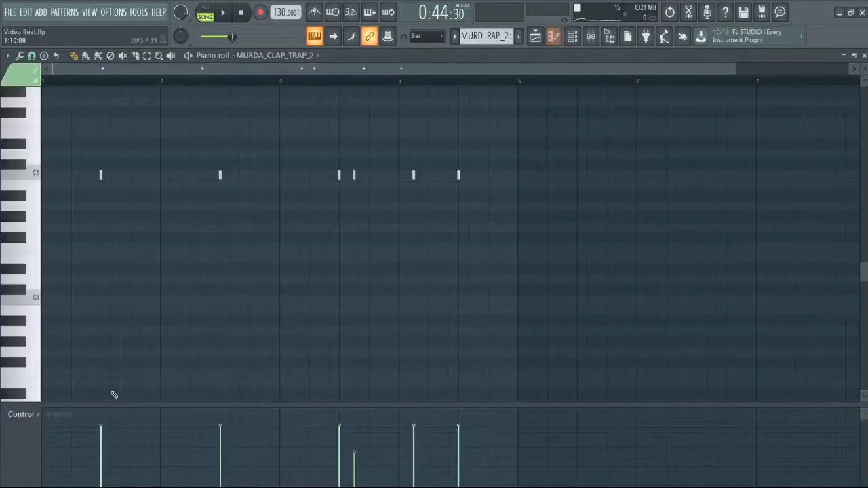
pyautogui.click(287, 82)
pyautogui.press('space')
pyautogui.press('space')
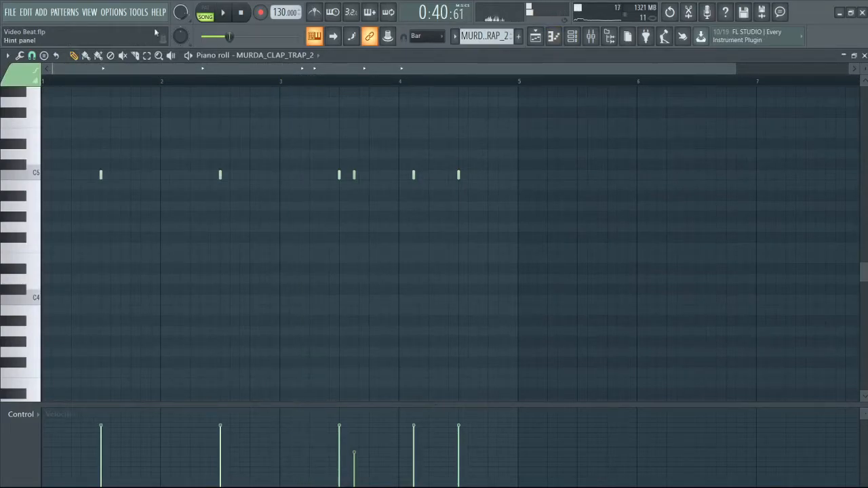
# Step: Switch to pattern mode and audition the clap pattern from bar 3
pyautogui.click(206, 12)
pyautogui.press('space')
pyautogui.press('space')
pyautogui.click(316, 81)
pyautogui.press('space')
pyautogui.press('space')
pyautogui.press('space')
pyautogui.press('space')
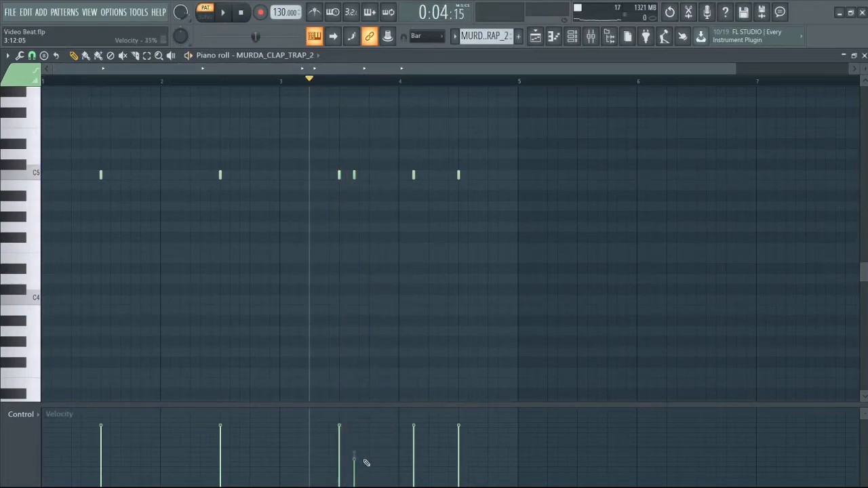
# Step: Raise the velocity of the second clap in bar 3 to about 79% and audition the pattern
pyautogui.moveTo(358, 451); pyautogui.dragTo(358, 428)
pyautogui.press('space')
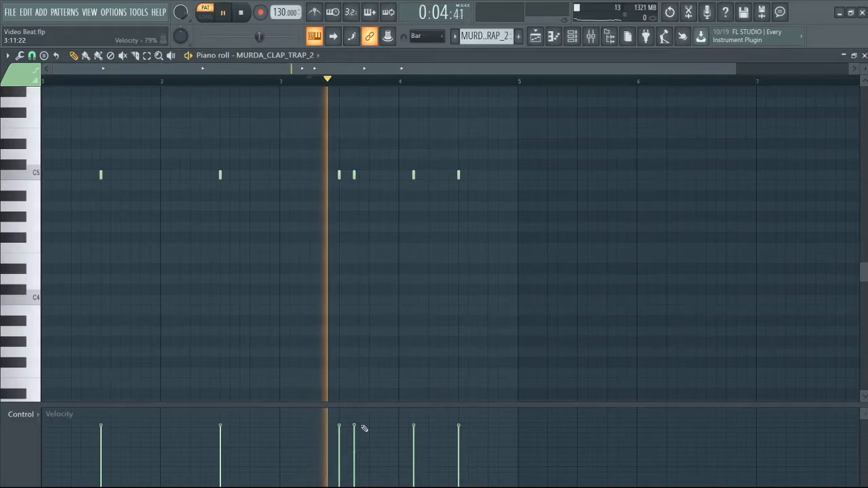
pyautogui.press('space')
# Step: Lower the velocity of the second clap in bar 3 to about 41% and replay the pattern from bar 3
pyautogui.moveTo(358, 434); pyautogui.dragTo(363, 461)
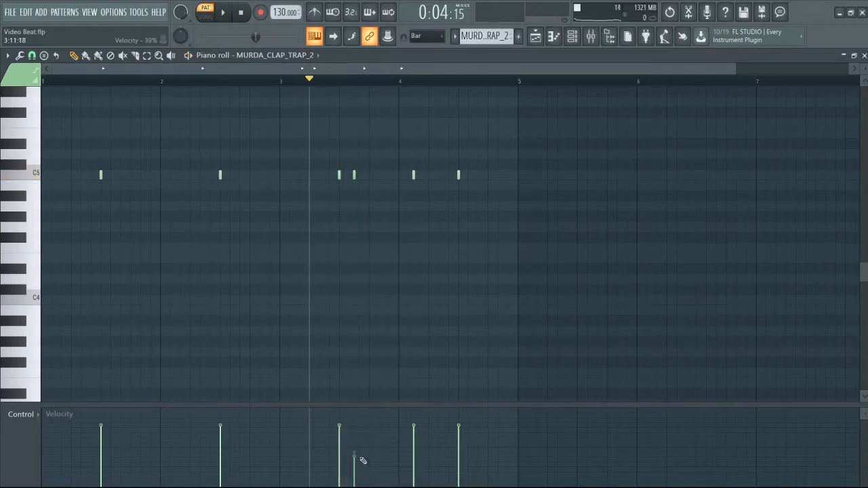
pyautogui.press('space')
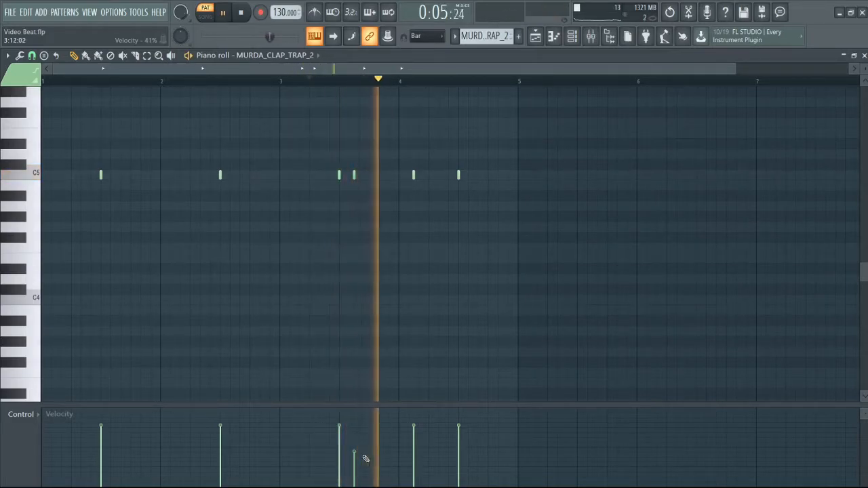
pyautogui.press('space')
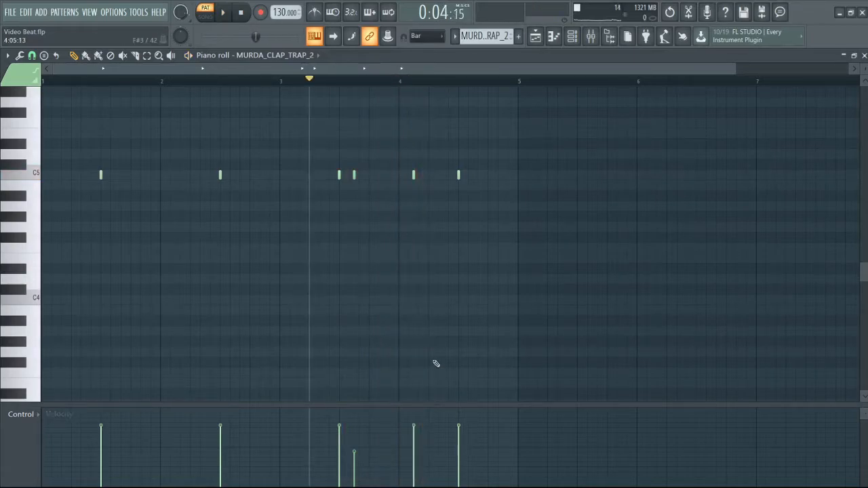
pyautogui.press('space')
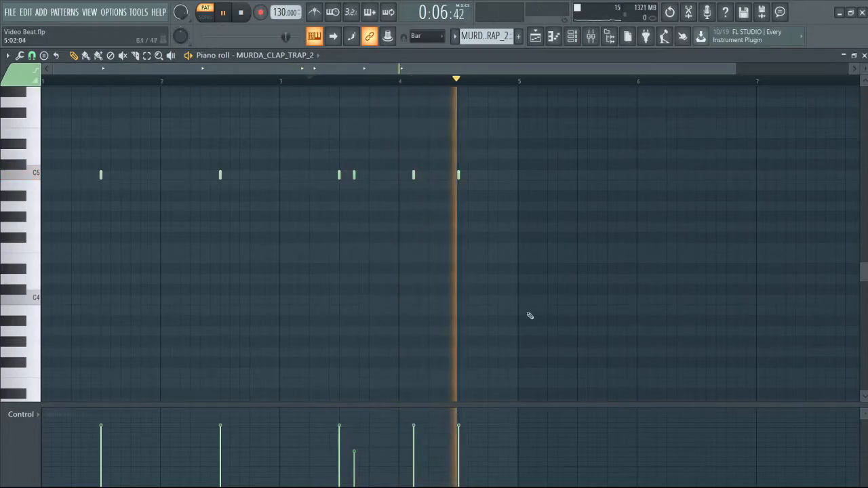
pyautogui.press('space')
# Step: Return to the playlist, reopen the THELABCOOK_hihat_rich_forever pattern in the piano roll, and show its notes close up from bar 1
pyautogui.click(575, 36)
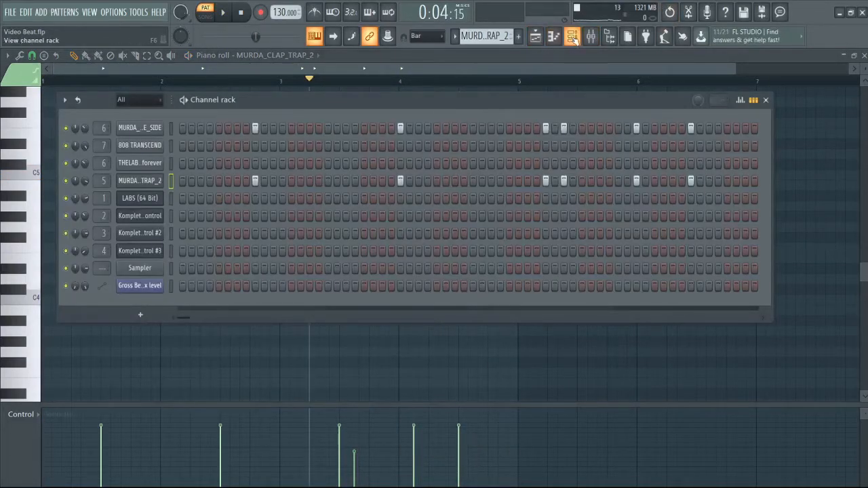
pyautogui.click(536, 37)
pyautogui.doubleClick(327, 206)
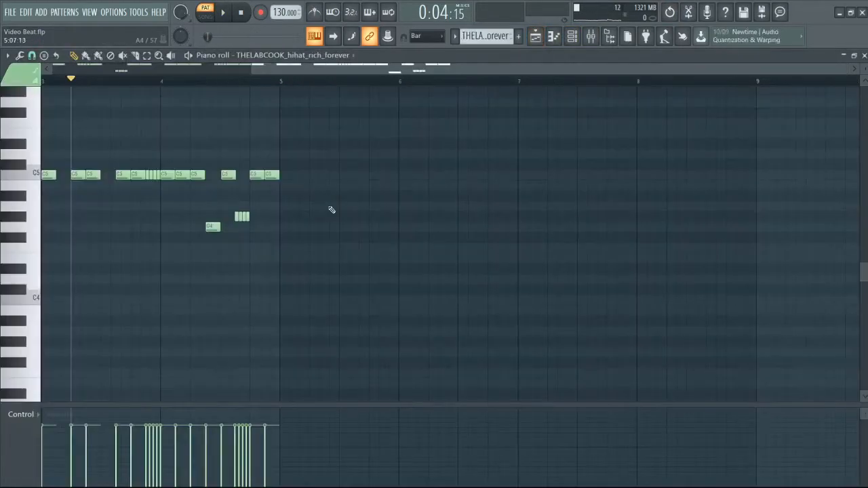
pyautogui.moveTo(432, 72); pyautogui.dragTo(217, 73)
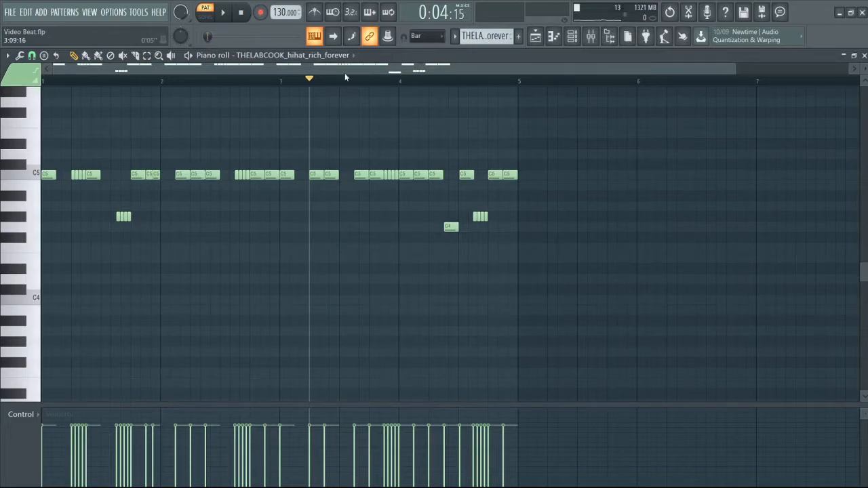
pyautogui.scroll(3, 345, 73)
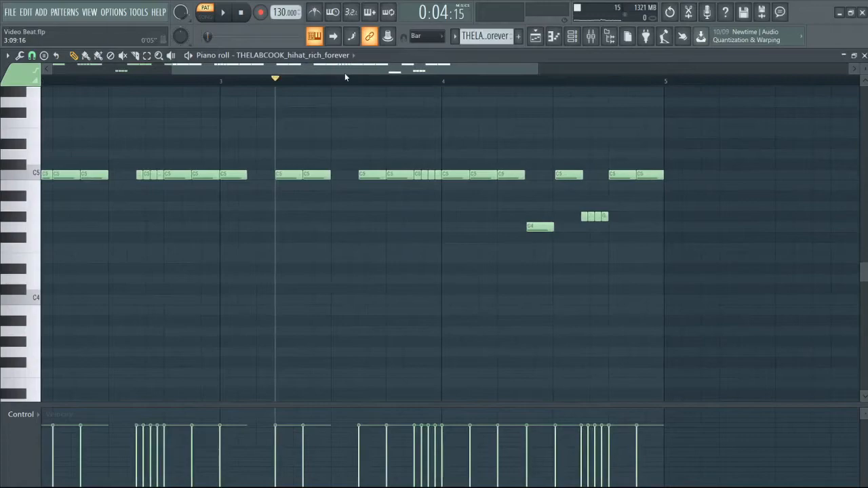
pyautogui.moveTo(345, 73); pyautogui.dragTo(216, 76)
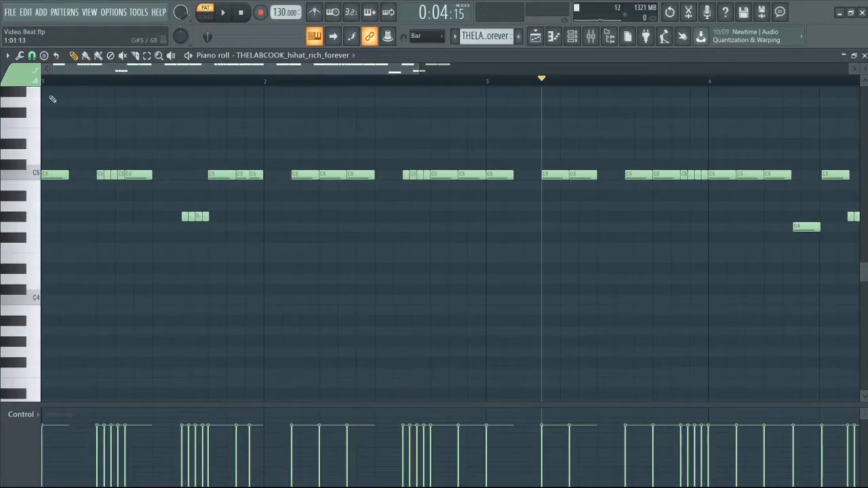
# Step: Play the hi-hat pattern from its beginning, stop it, and look over the full four bars of notes
pyautogui.click(46, 81)
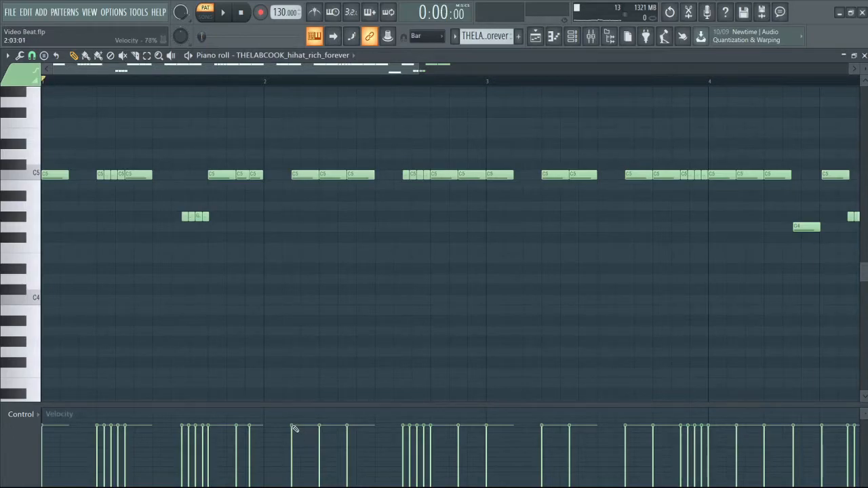
pyautogui.press('space')
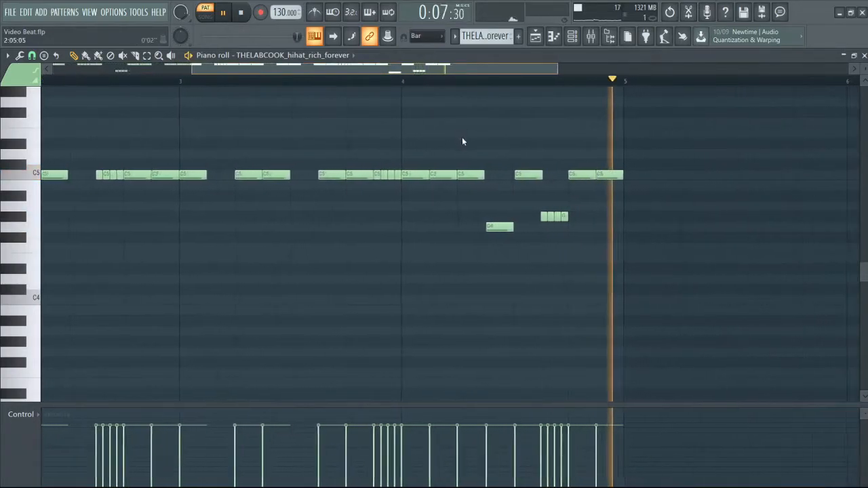
pyautogui.press('space')
pyautogui.keyDown('ctrl'); pyautogui.scroll(-5, 472, 150); pyautogui.keyUp('ctrl')
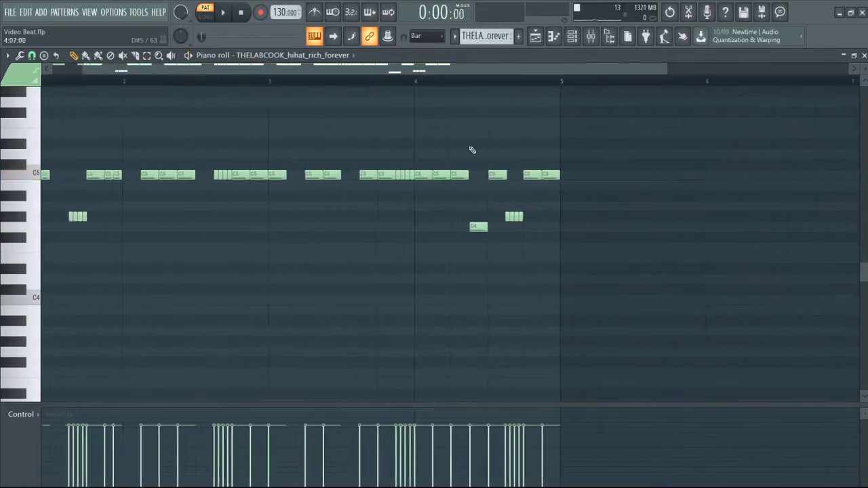
pyautogui.scroll(-1, 244, 178)
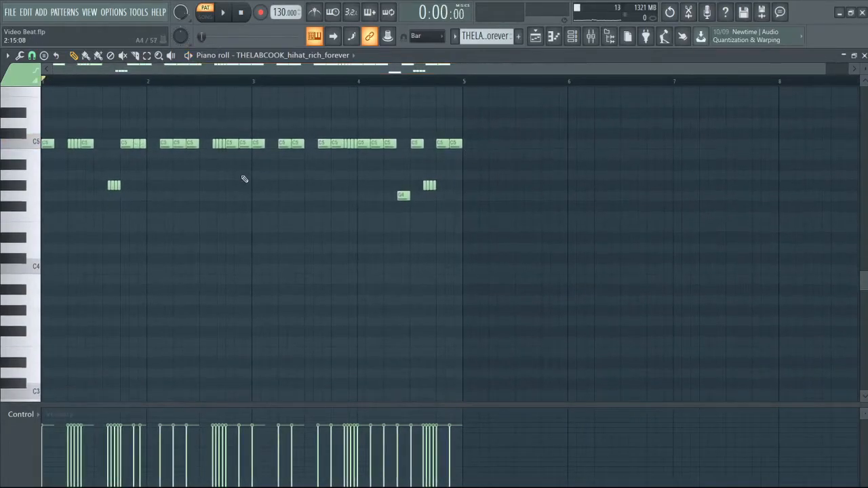
pyautogui.scroll(3, 240, 178)
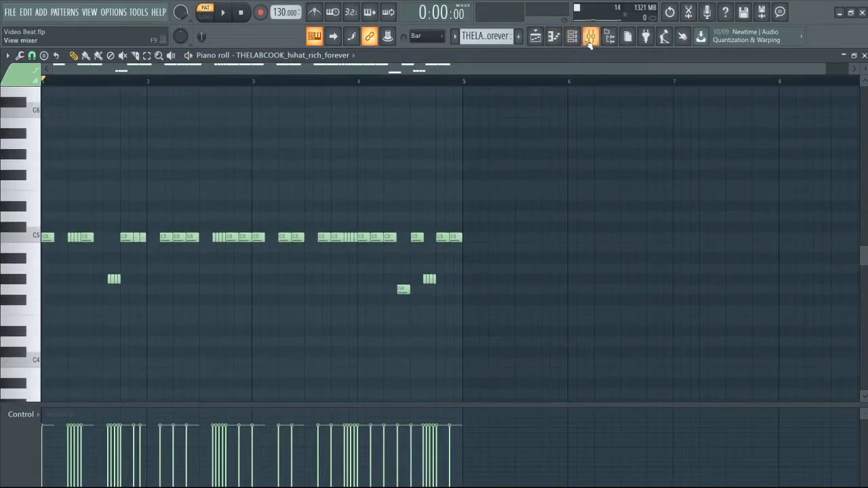
# Step: Return to the playlist, open the 808 TRANSCEND pattern in the piano roll, and examine its bass notes and roll velocities
pyautogui.click(536, 36)
pyautogui.doubleClick(469, 266)
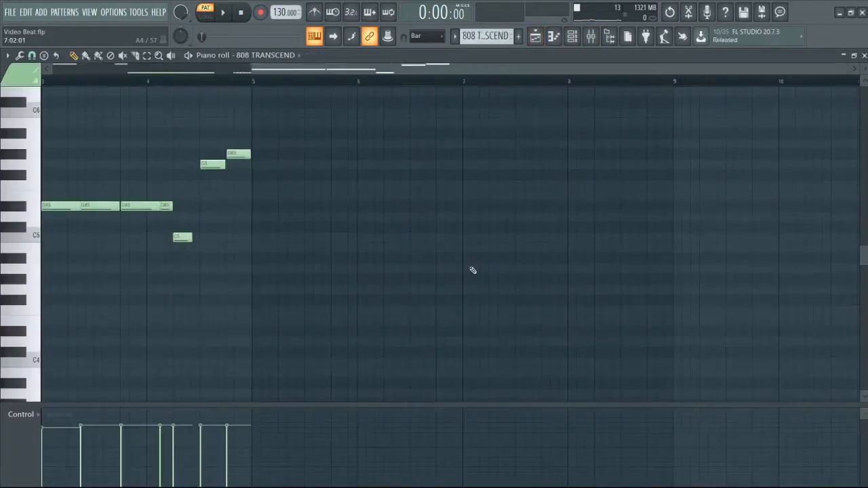
pyautogui.moveTo(410, 70); pyautogui.dragTo(74, 73)
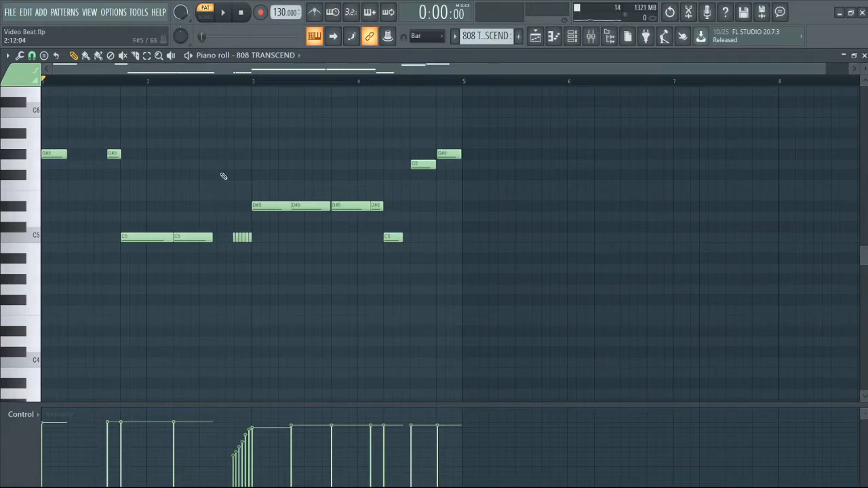
pyautogui.keyDown('ctrl'); pyautogui.scroll(2, 223, 176); pyautogui.keyUp('ctrl')
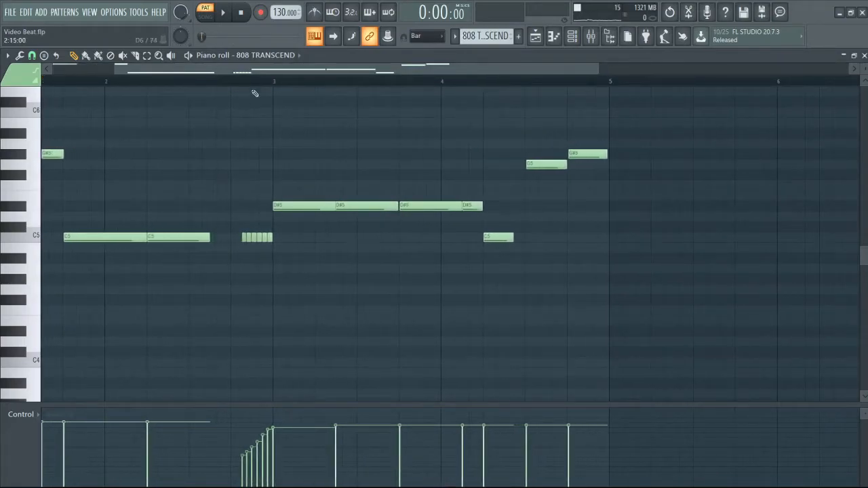
# Step: Play the 808 TRANSCEND pattern from bar 1 in the piano roll and stop it
pyautogui.moveTo(381, 70); pyautogui.dragTo(173, 70)
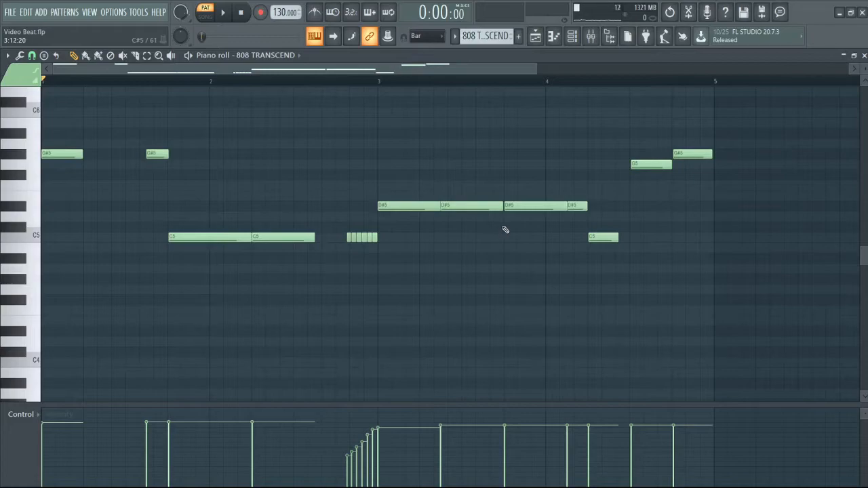
pyautogui.press('space')
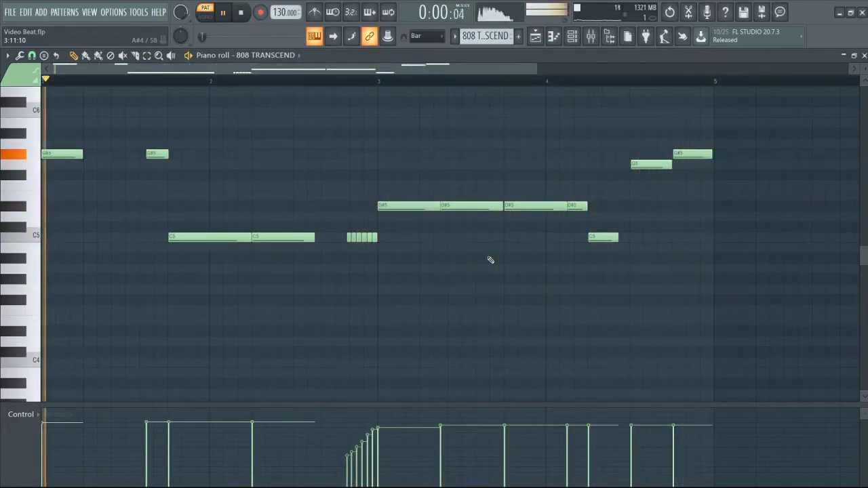
pyautogui.press('space')
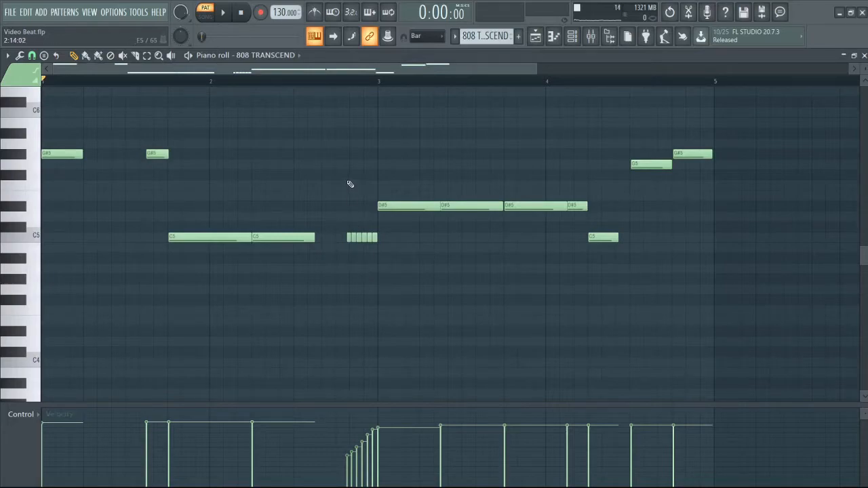
# Step: Select the 808 roll notes just before bar 3, chop them into shorter notes, and undo the chop
pyautogui.moveTo(354, 203); pyautogui.dragTo(371, 311)
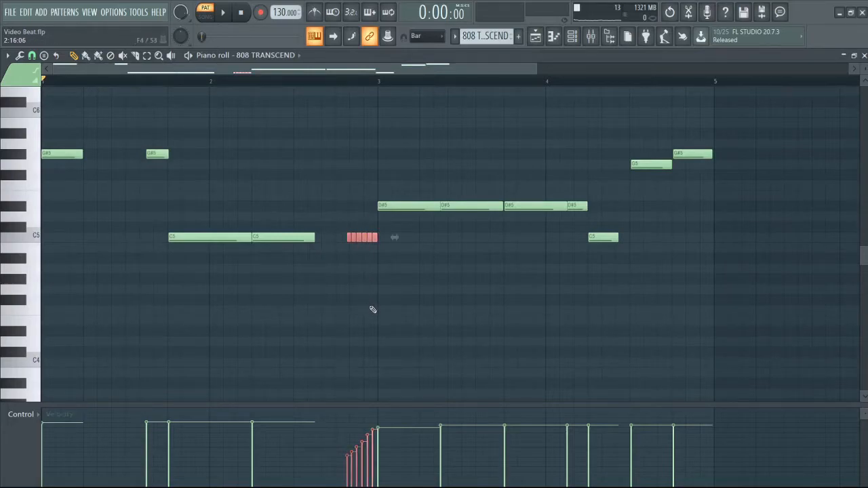
pyautogui.hotkey('shift', '1')
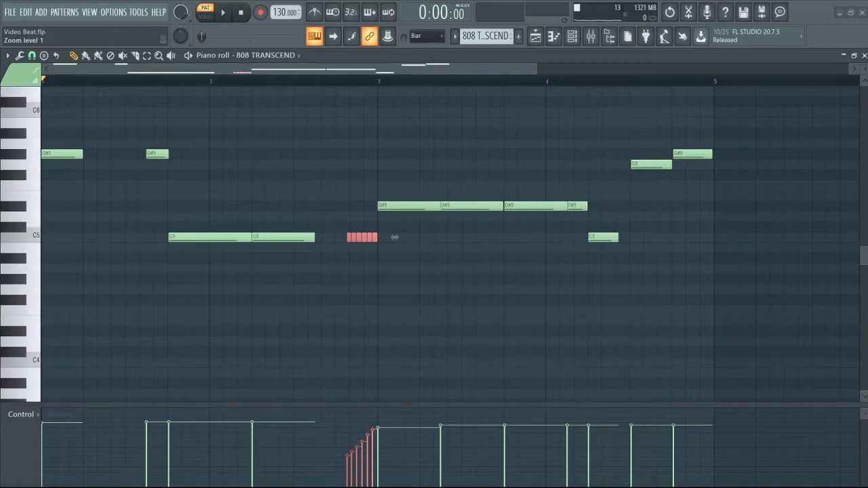
pyautogui.hotkey('ctrl', 'u')
pyautogui.hotkey('ctrl', 'u')
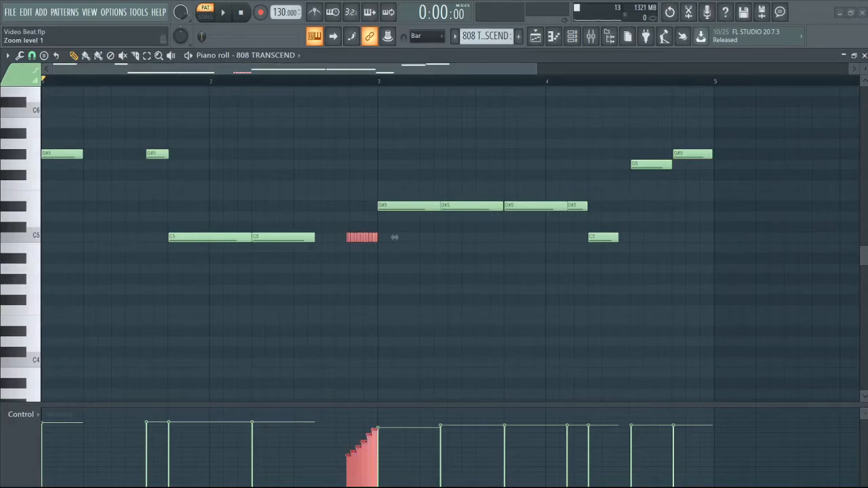
pyautogui.hotkey('ctrl', 'z')
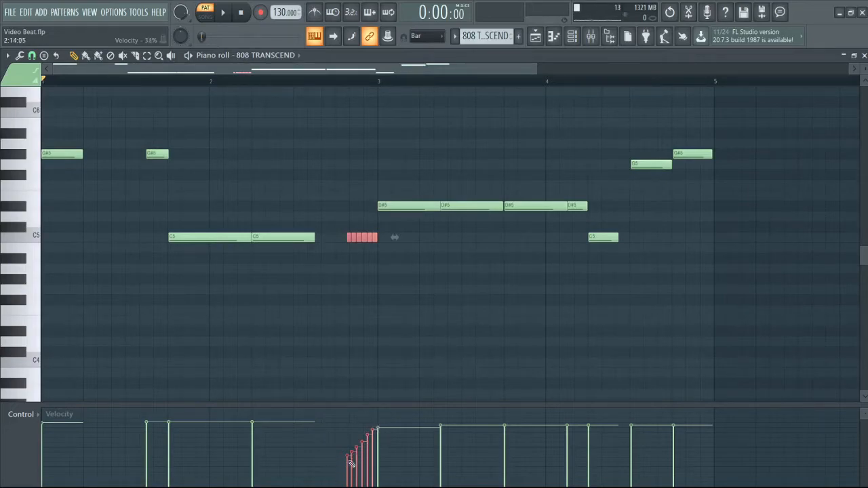
# Step: Play the 808 roll from late in bar 2, stop it, and return to the playlist
pyautogui.click(321, 79)
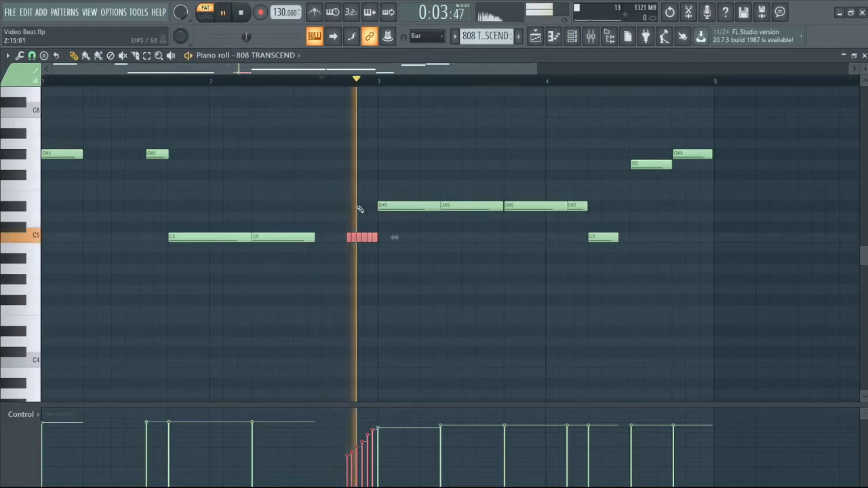
pyautogui.press('space')
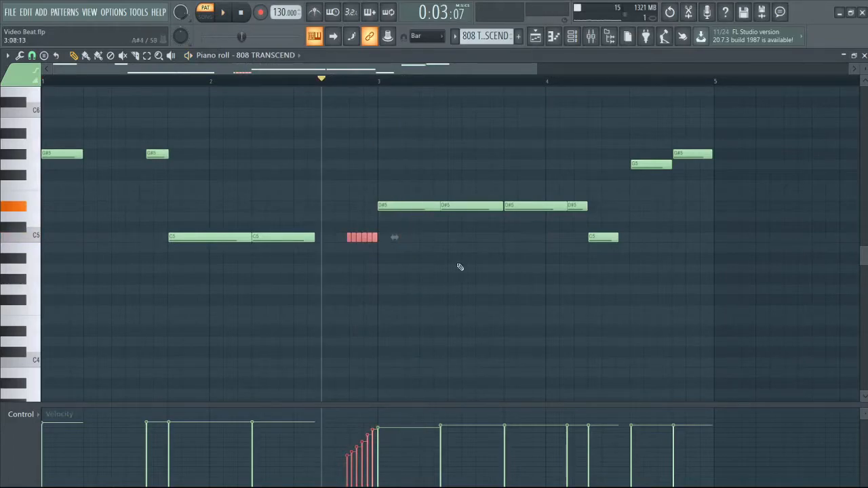
pyautogui.click(572, 36)
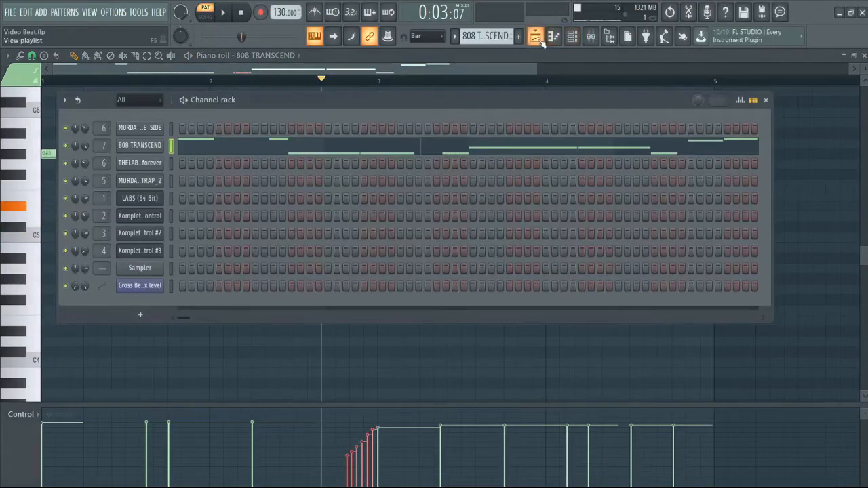
pyautogui.click(536, 37)
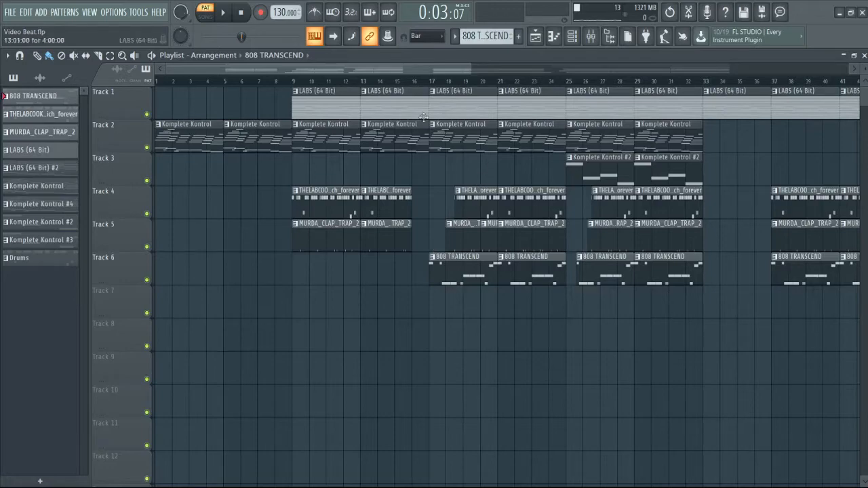
# Step: Play the arrangement from bar 1, stop it, and briefly view the channel rack over the playlist
pyautogui.click(161, 81)
pyautogui.press('space')
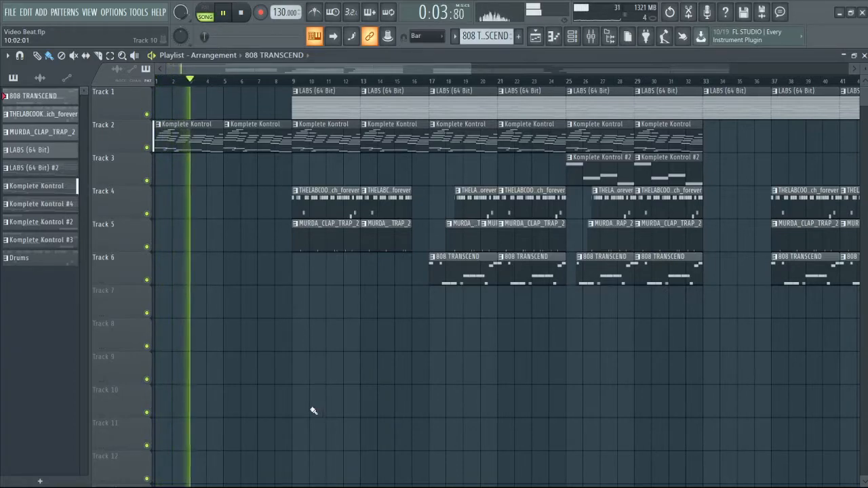
pyautogui.press('space')
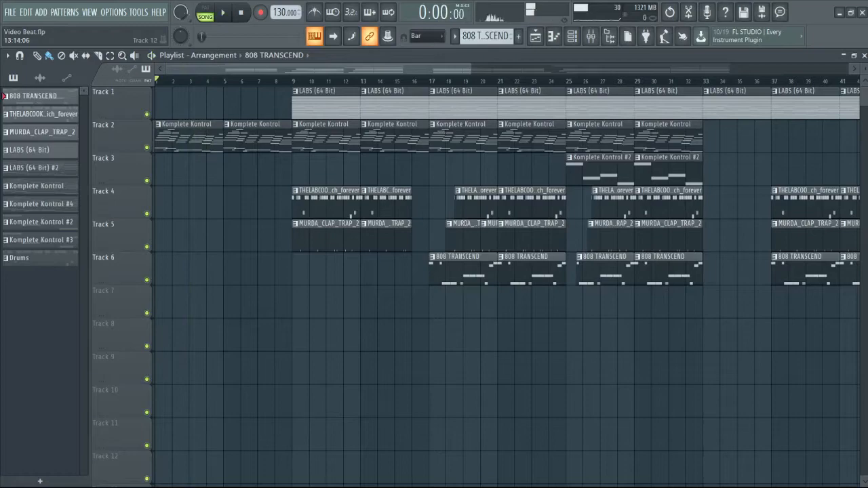
pyautogui.click(573, 37)
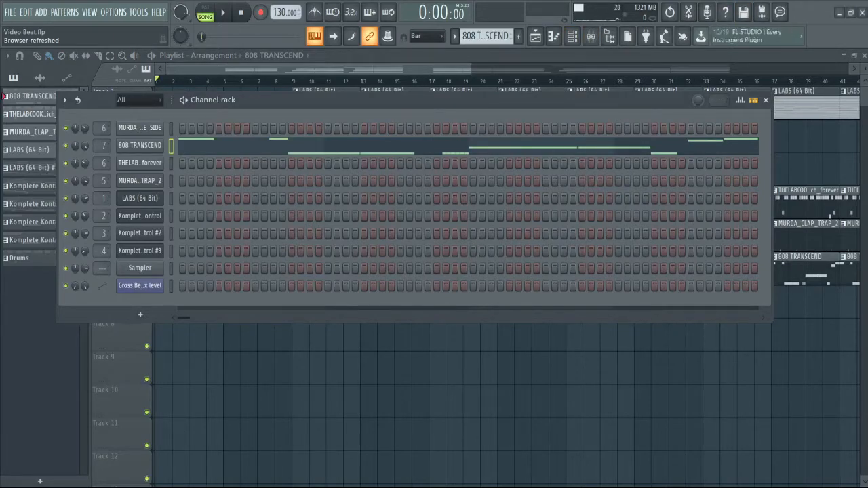
pyautogui.click(573, 38)
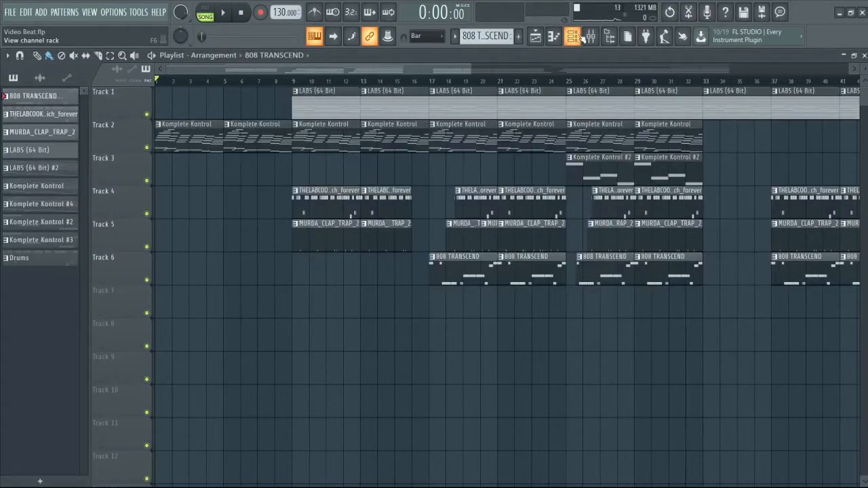
# Step: Select bars 29 to 32 in the playlist, open the mixer, and view the effect chains of Inserts 2 and 1
pyautogui.moveTo(641, 82); pyautogui.dragTo(700, 87)
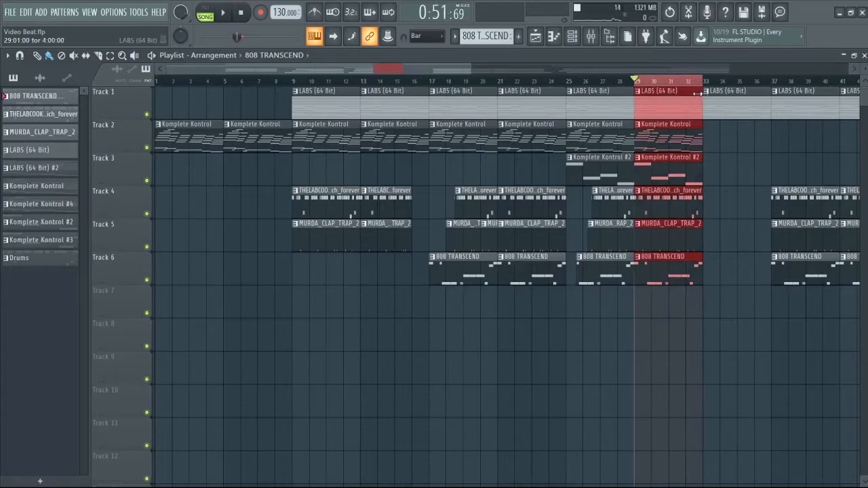
pyautogui.click(591, 36)
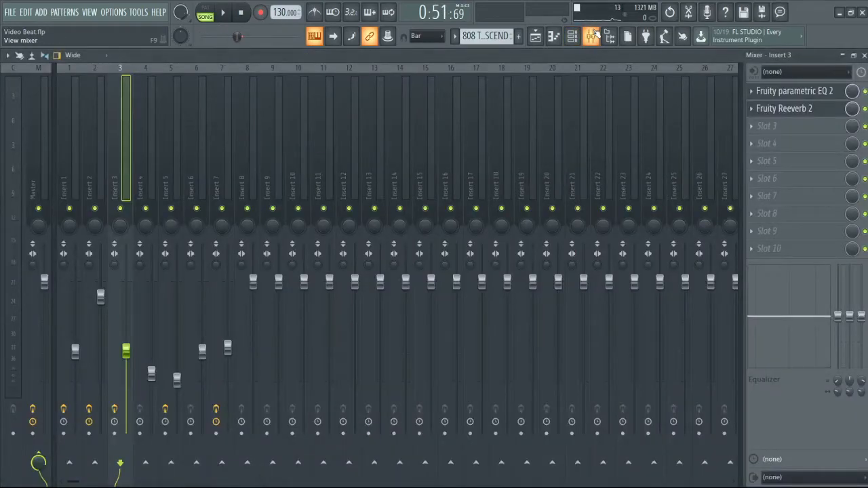
pyautogui.click(96, 174)
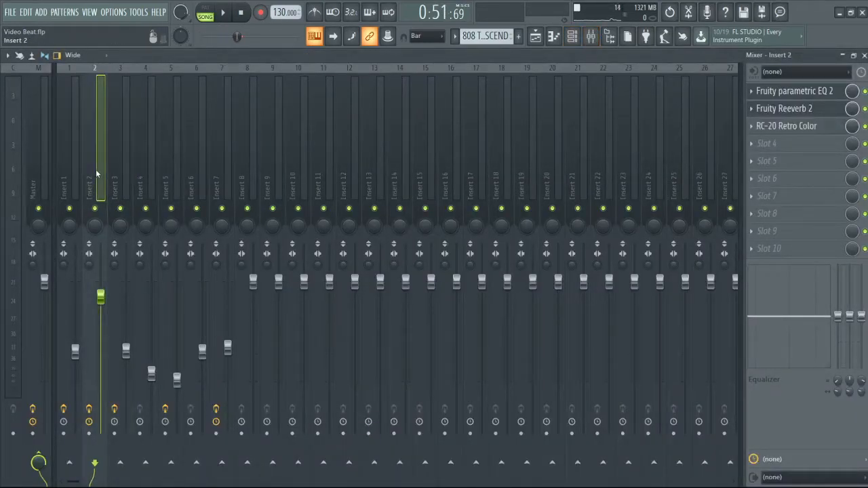
pyautogui.click(75, 175)
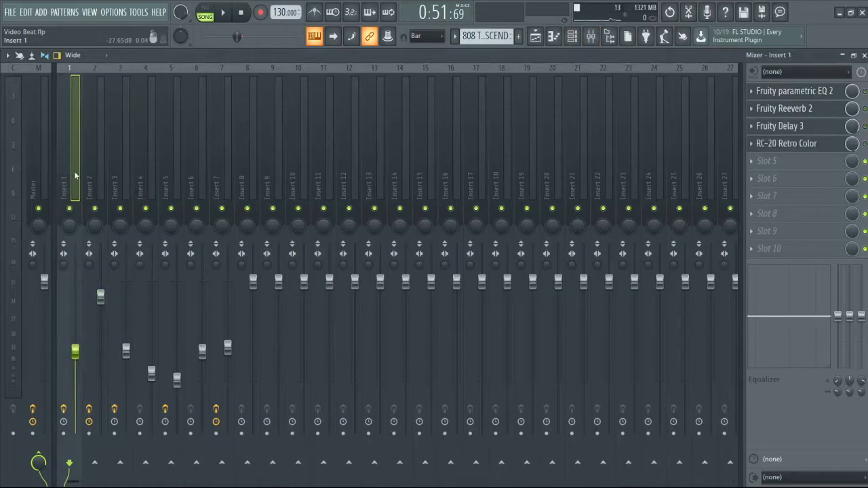
# Step: Solo Insert 2 with its three effects bypassed and play the selected bars, then stop
pyautogui.click(95, 176)
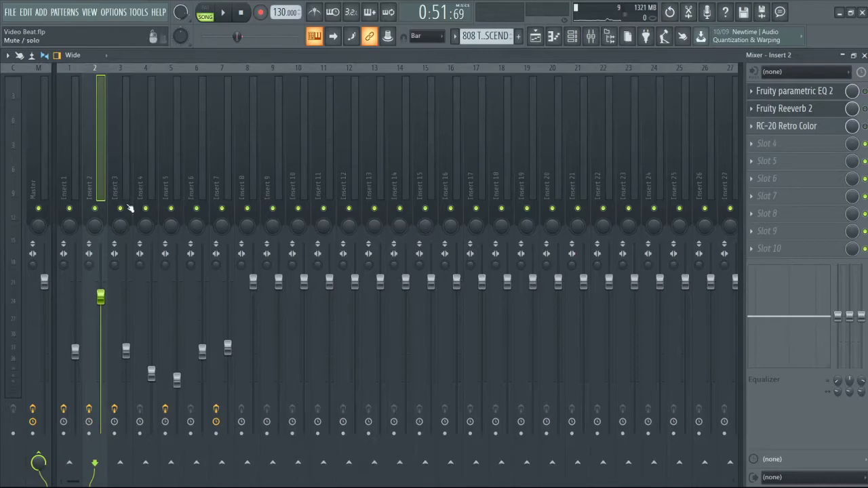
pyautogui.keyDown('ctrl'); pyautogui.click(95, 208); pyautogui.keyUp('ctrl')
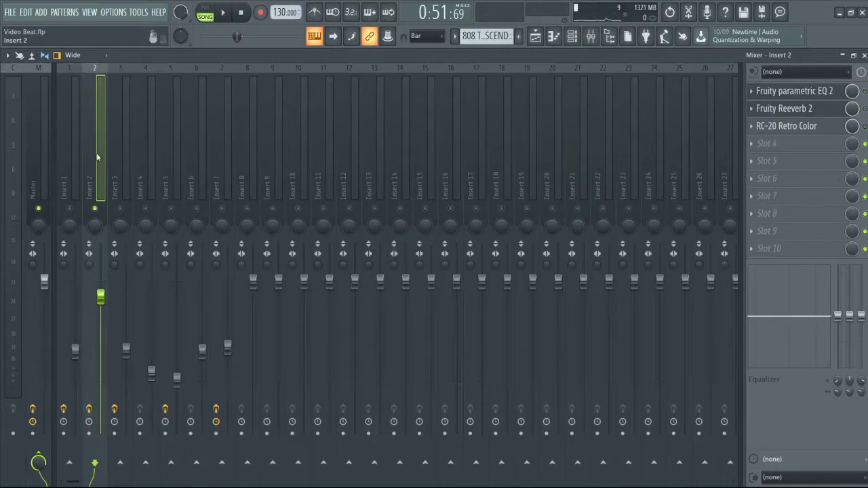
pyautogui.press('space')
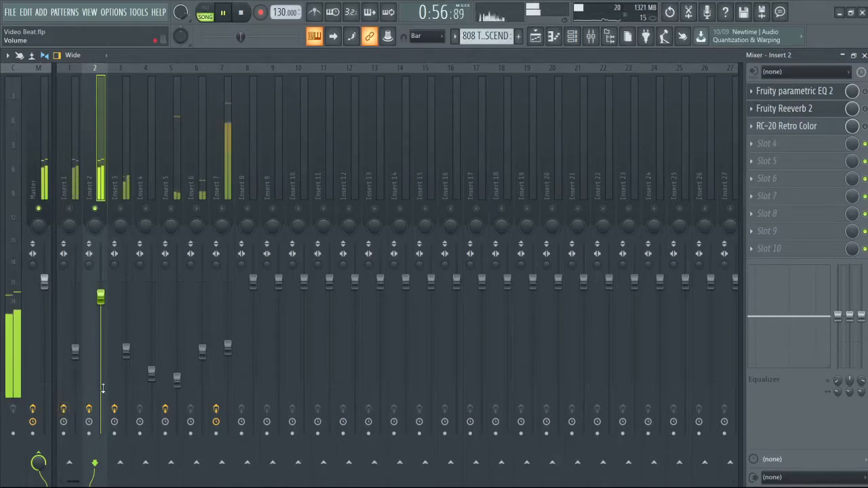
pyautogui.press('space')
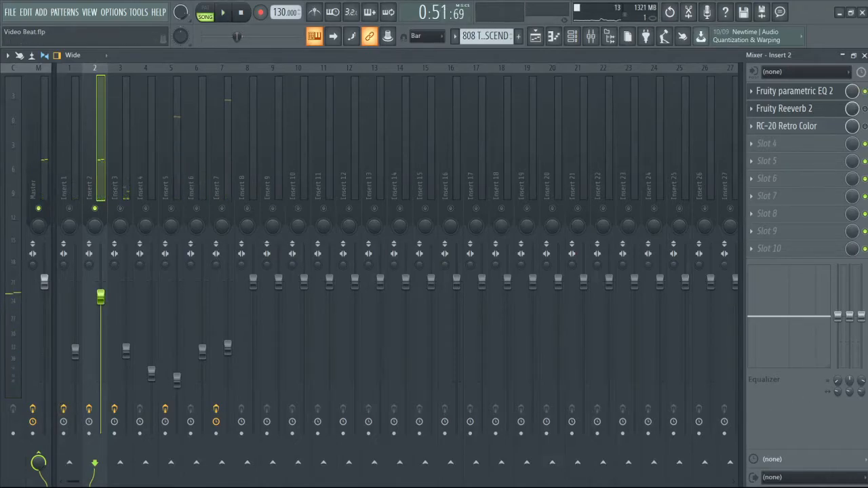
# Step: Open Insert 2's Fruity parametric EQ 2 to examine its curve, play the section through it, and close it
pyautogui.click(817, 95)
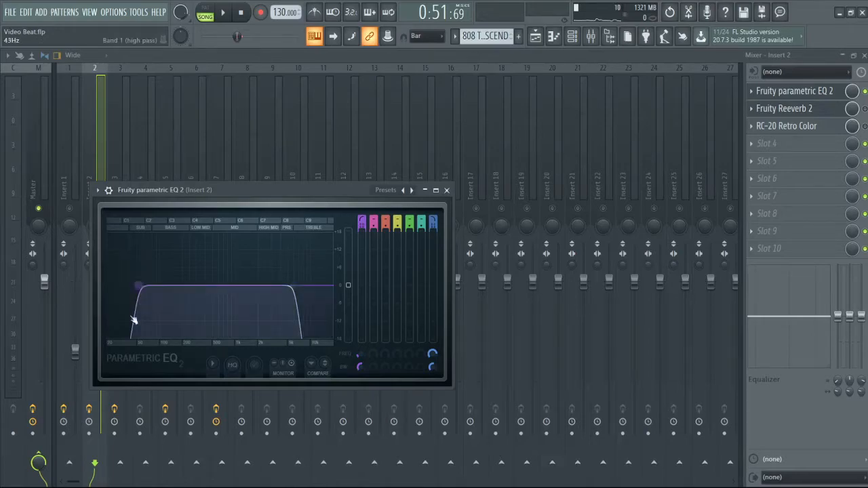
pyautogui.press('space')
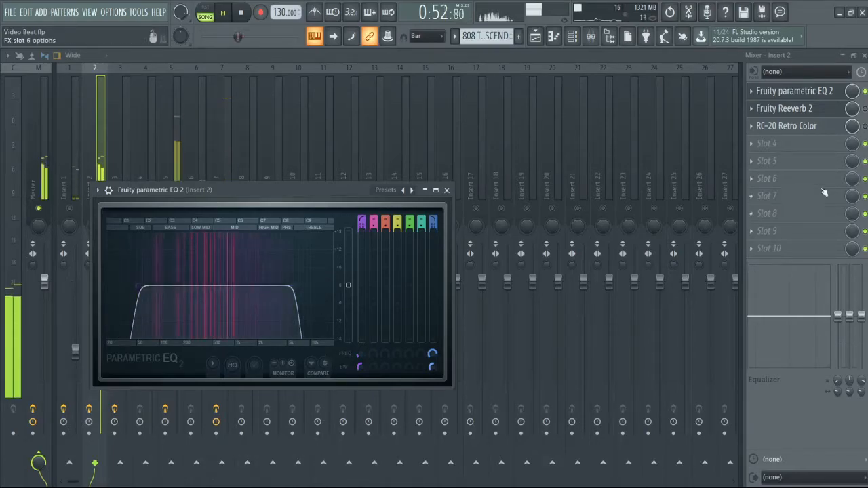
pyautogui.click(447, 191)
# Step: Enable Fruity Reeverb 2 on Insert 2, open its settings, listen to the section, and stop playback
pyautogui.click(865, 109)
pyautogui.click(823, 111)
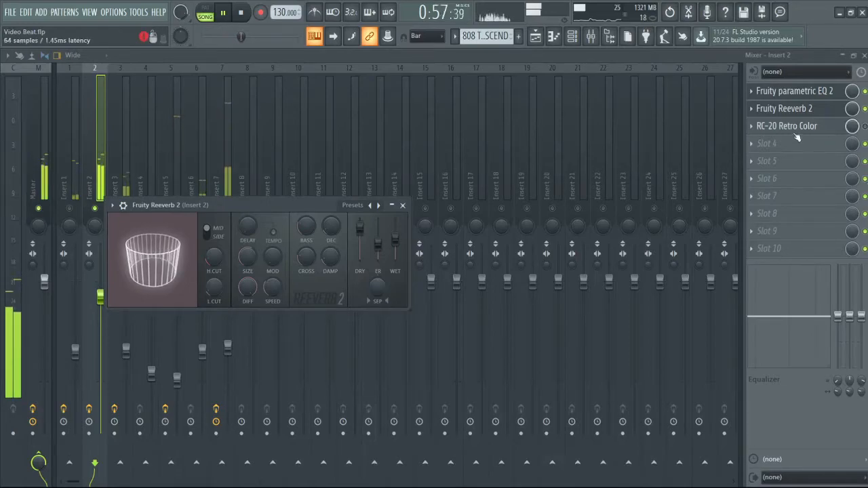
pyautogui.press('space')
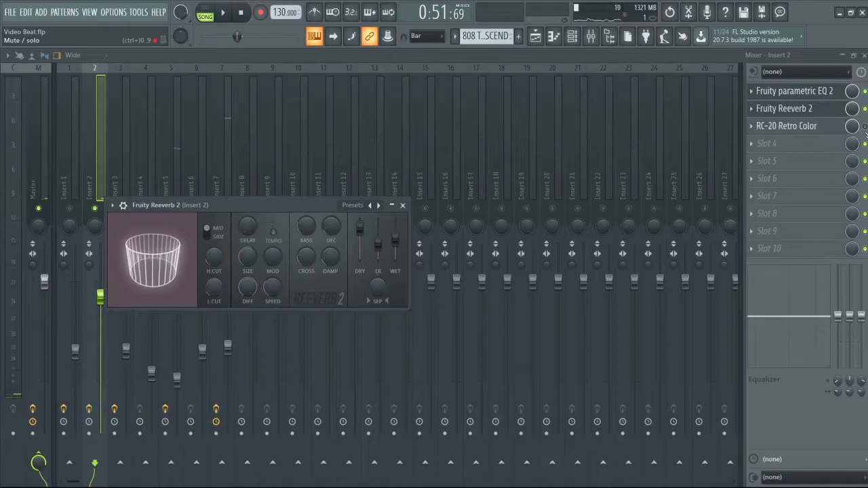
# Step: Open RC-20 Retro Color on Insert 2, reposition its window beside the effect slots, and look over its Vinyl 1 settings
pyautogui.click(787, 128)
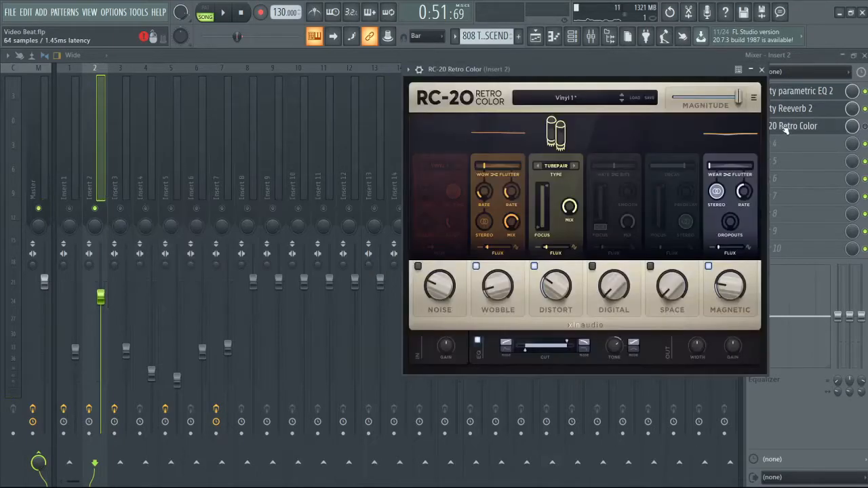
pyautogui.moveTo(626, 68); pyautogui.dragTo(581, 76)
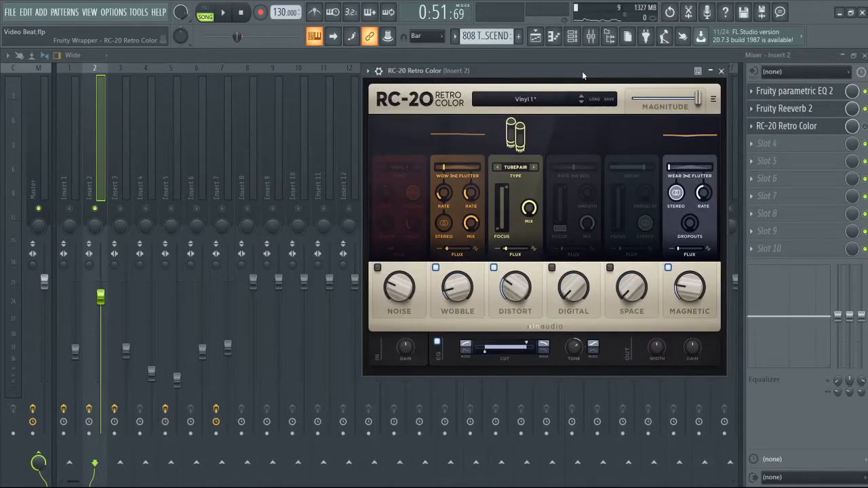
pyautogui.moveTo(582, 71); pyautogui.dragTo(558, 76)
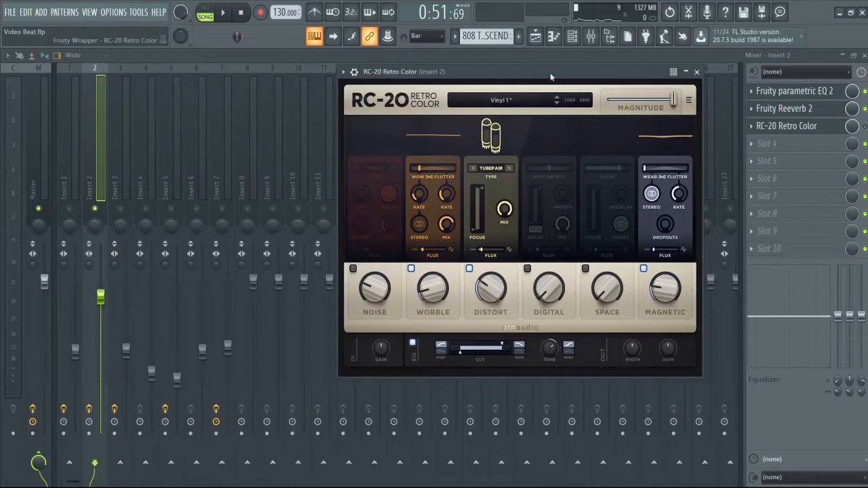
pyautogui.moveTo(550, 74); pyautogui.dragTo(551, 72)
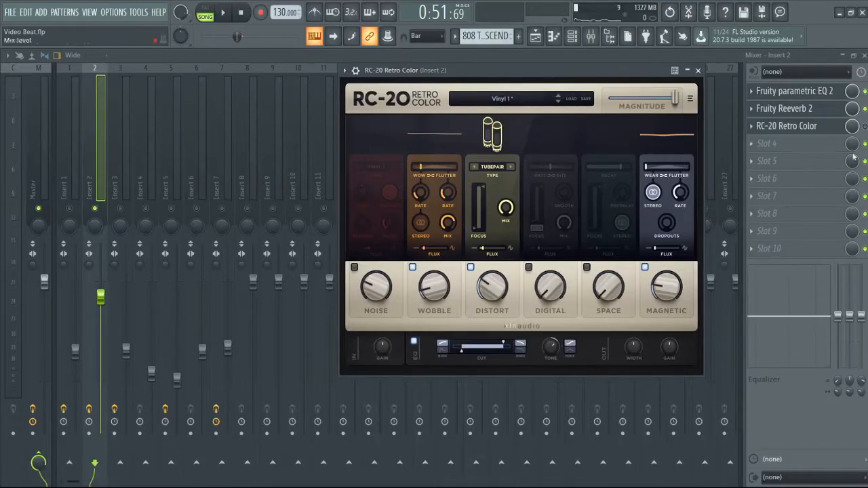
pyautogui.click(824, 128)
pyautogui.click(824, 129)
# Step: Set RC-20's Wobble amount to 13%, play the soloed section, stop it, and close the plugin
pyautogui.moveTo(427, 297); pyautogui.dragTo(426, 284)
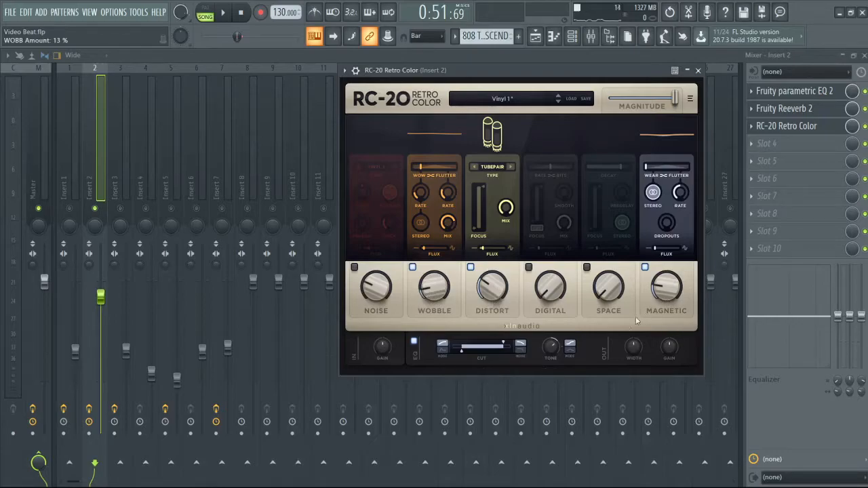
pyautogui.press('space')
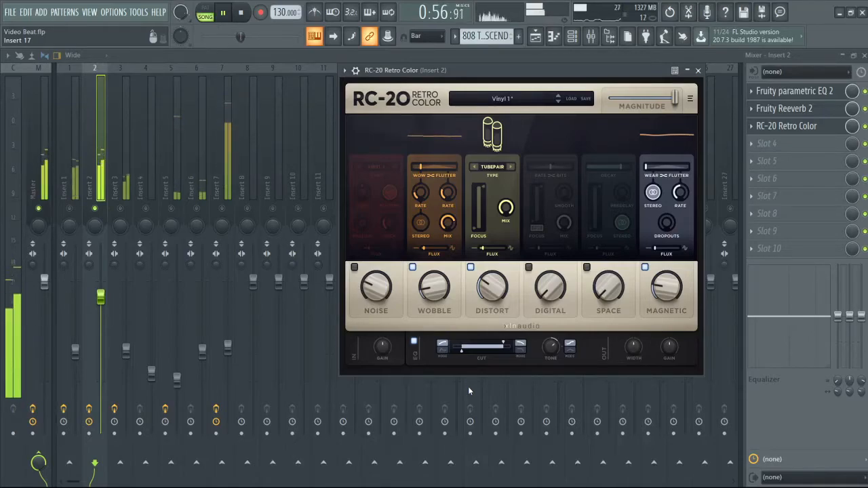
pyautogui.press('space')
pyautogui.click(700, 72)
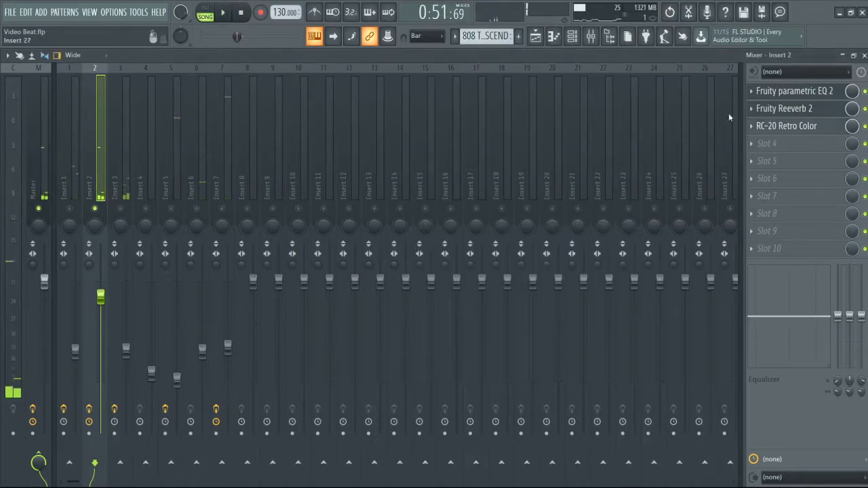
# Step: Unmute Insert 1 and listen to it together with Insert 2, and audition Insert 1 on its own with its effects bypassed
pyautogui.click(70, 208)
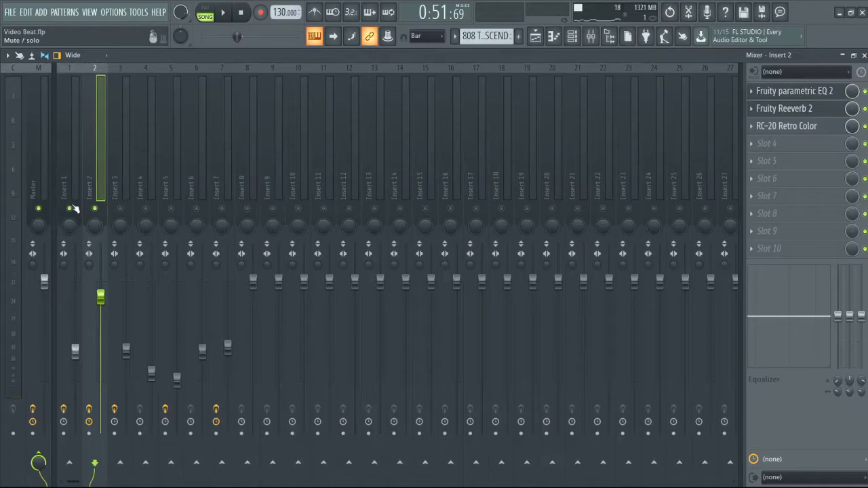
pyautogui.press('space')
pyautogui.click(68, 149)
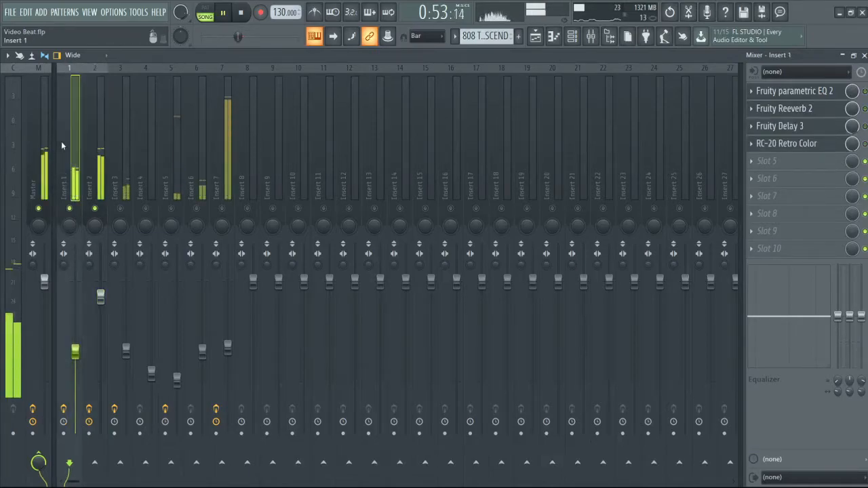
pyautogui.press('space')
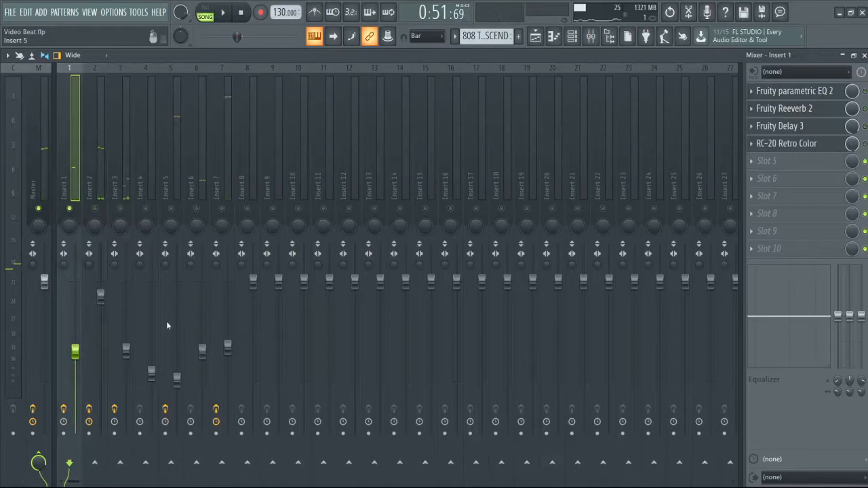
pyautogui.press('space')
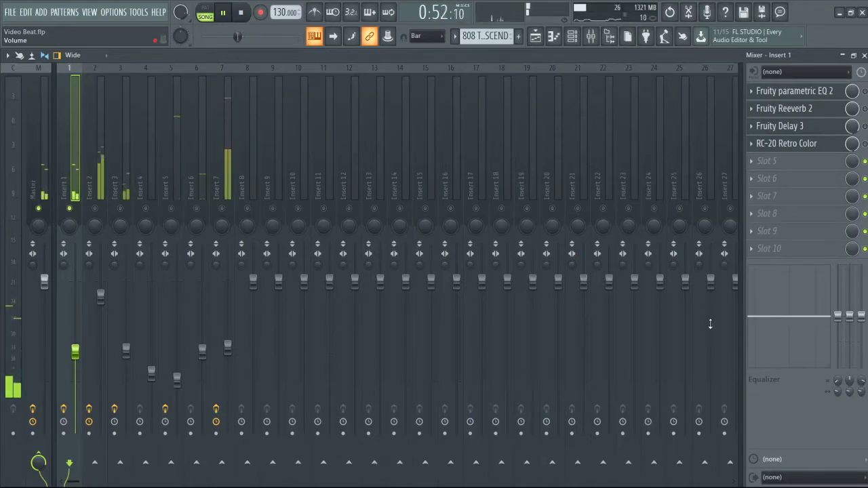
pyautogui.press('space')
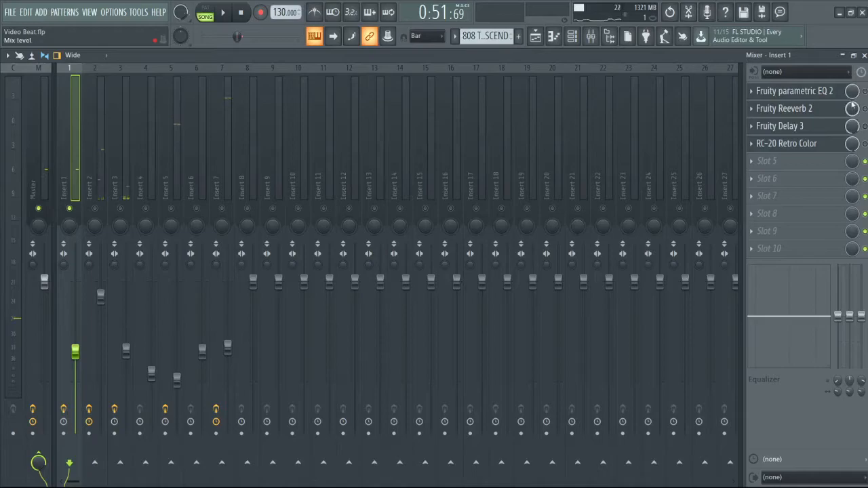
# Step: Enable Fruity parametric EQ 2 and Fruity Reeverb 2 on Insert 1, examining each plugin's settings while the section plays
pyautogui.click(801, 91)
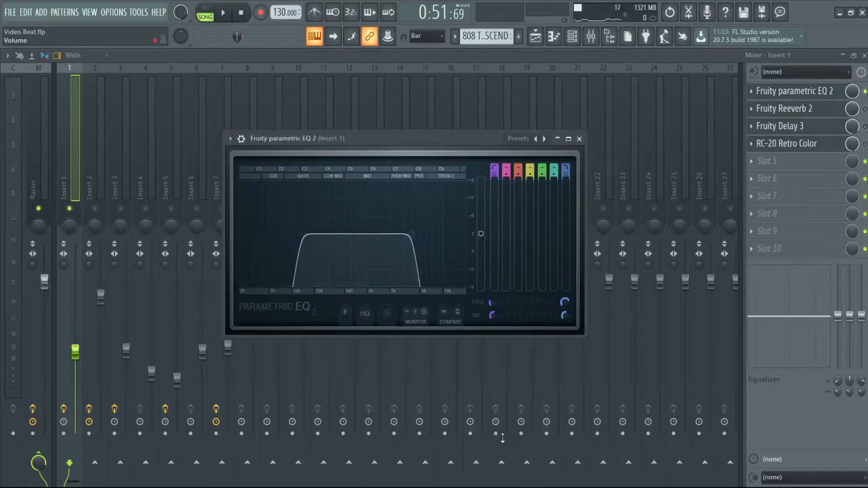
pyautogui.press('space')
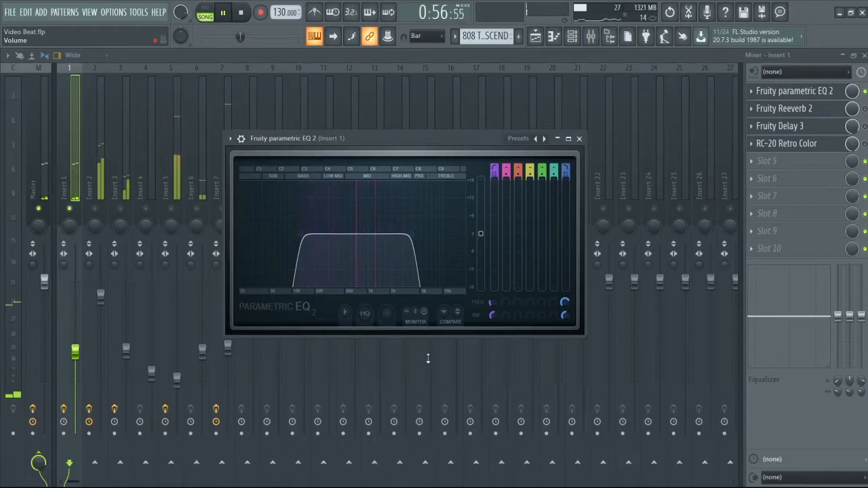
pyautogui.click(865, 108)
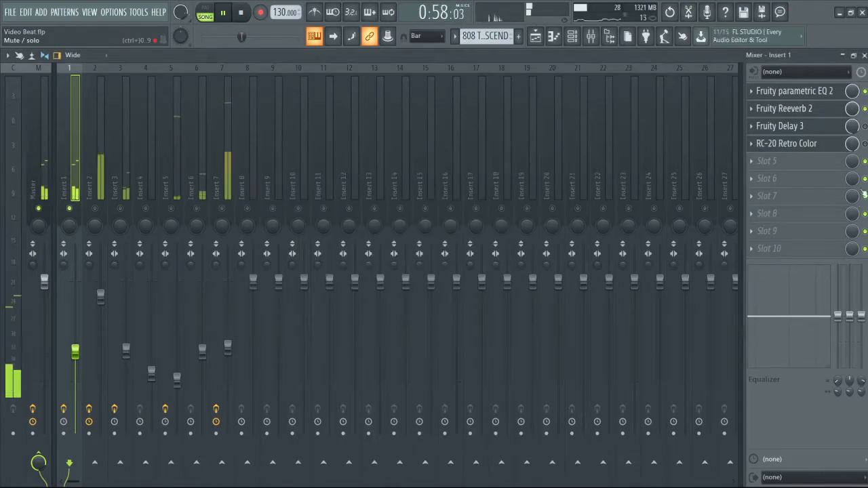
pyautogui.click(800, 108)
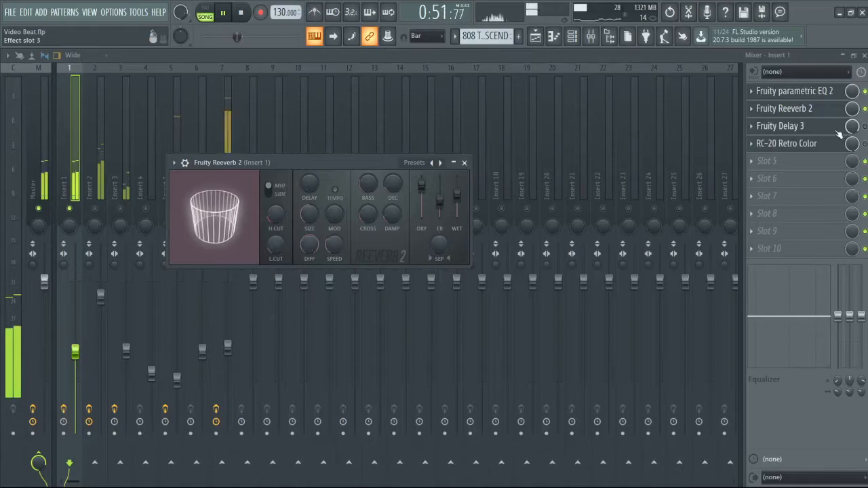
# Step: Enable Fruity Delay 3 on Insert 1, open its settings, stop playback, and close the plugin
pyautogui.click(864, 127)
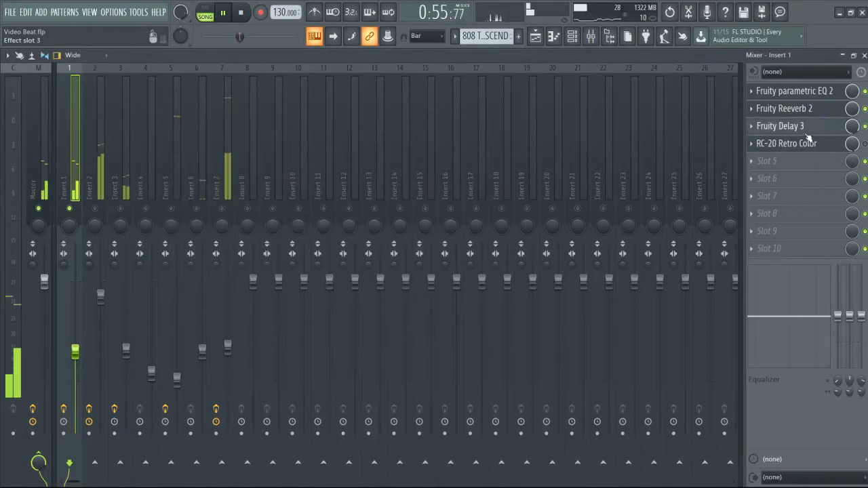
pyautogui.click(806, 133)
pyautogui.press('space')
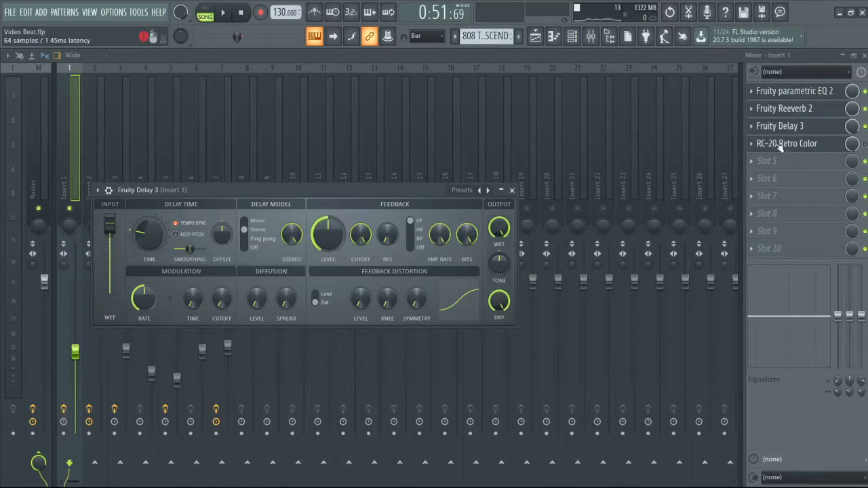
pyautogui.press('Escape')
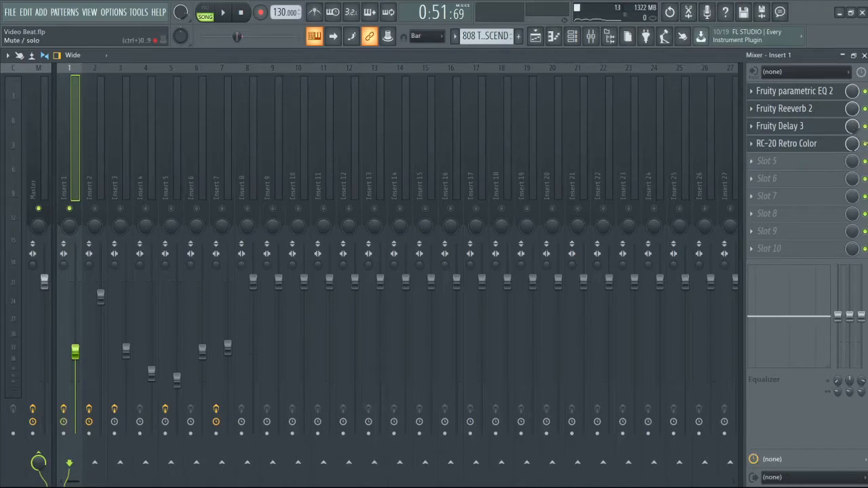
# Step: Open RC-20 Retro Color on Insert 1, reposition its window beside the effect slots, and toggle the Noise module on and off
pyautogui.click(813, 150)
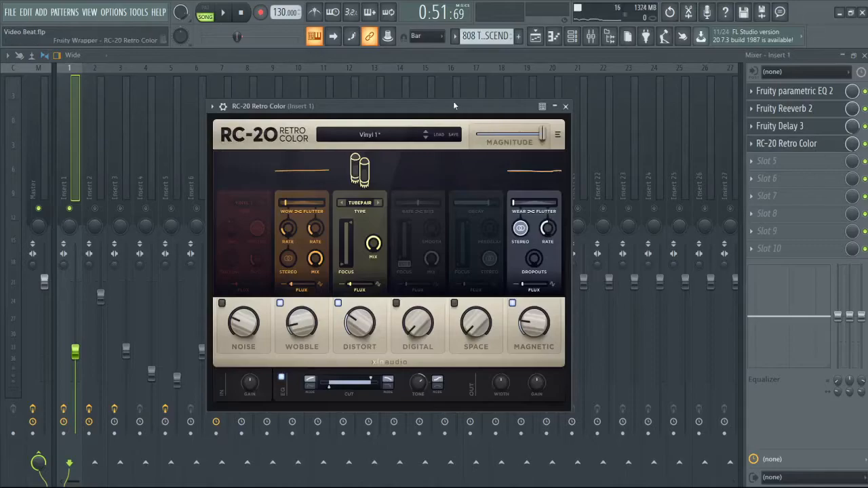
pyautogui.moveTo(407, 106); pyautogui.dragTo(477, 89)
pyautogui.click(291, 286)
pyautogui.click(291, 285)
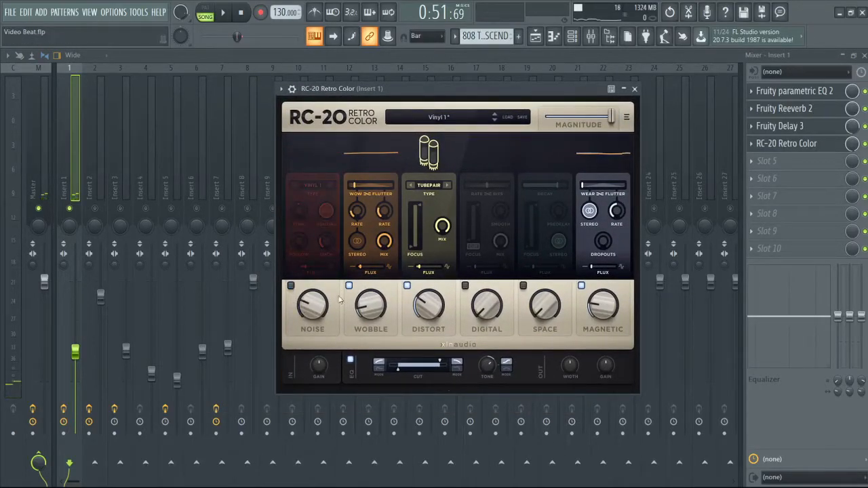
# Step: Set RC-20's Wobble amount to 12% while the soloed section plays, close the plugin, and stop playback
pyautogui.moveTo(361, 309)
pyautogui.press('space')
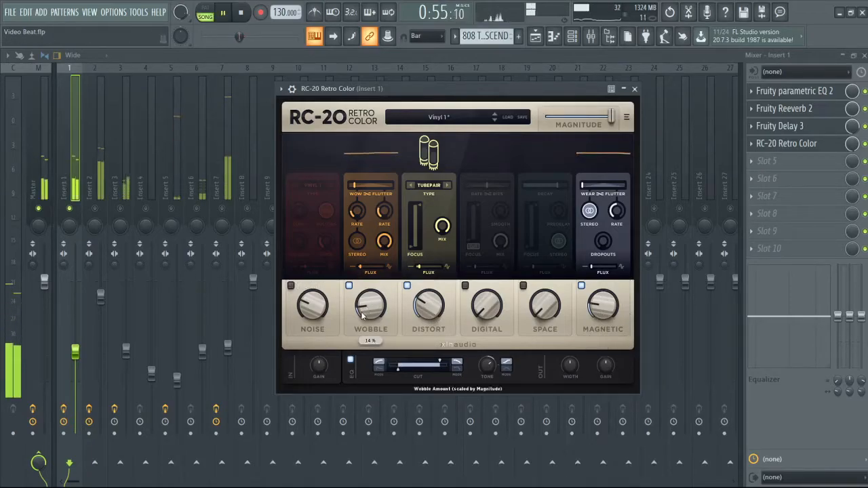
pyautogui.moveTo(364, 318); pyautogui.dragTo(364, 321)
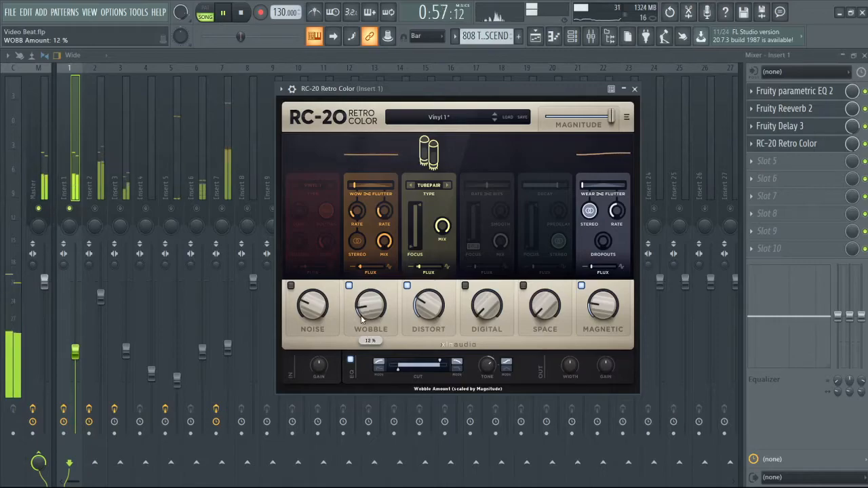
pyautogui.click(634, 89)
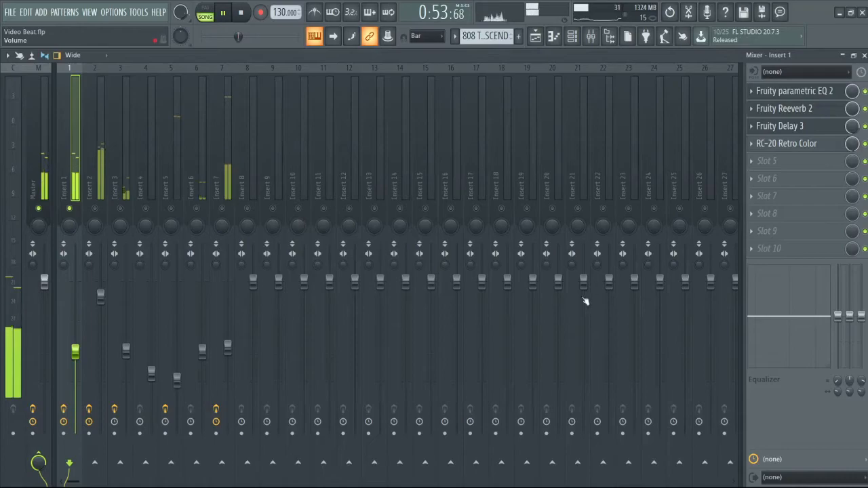
pyautogui.press('space')
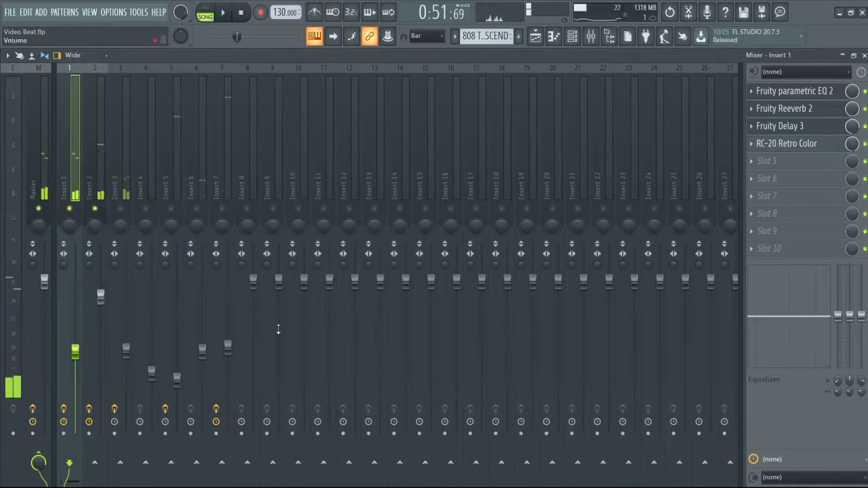
# Step: Play Inserts 1 and 2 together, raise Insert 1's volume fader slightly, and stop playback
pyautogui.press('space')
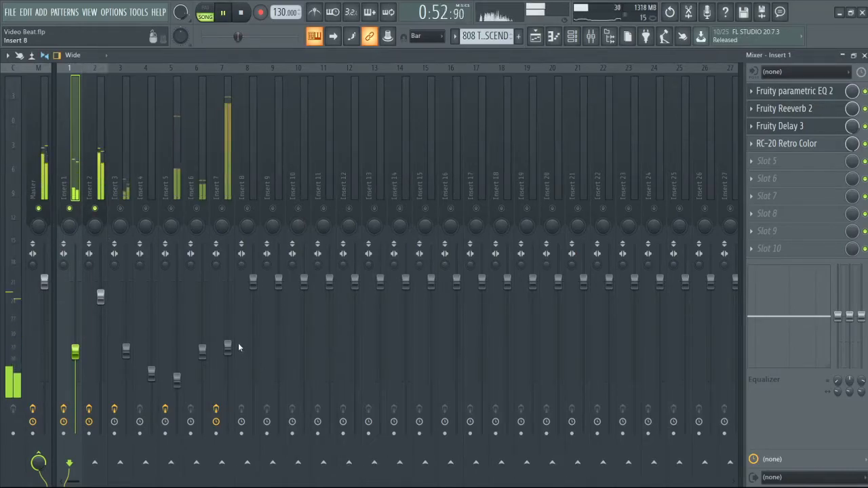
pyautogui.moveTo(77, 358); pyautogui.dragTo(77, 349)
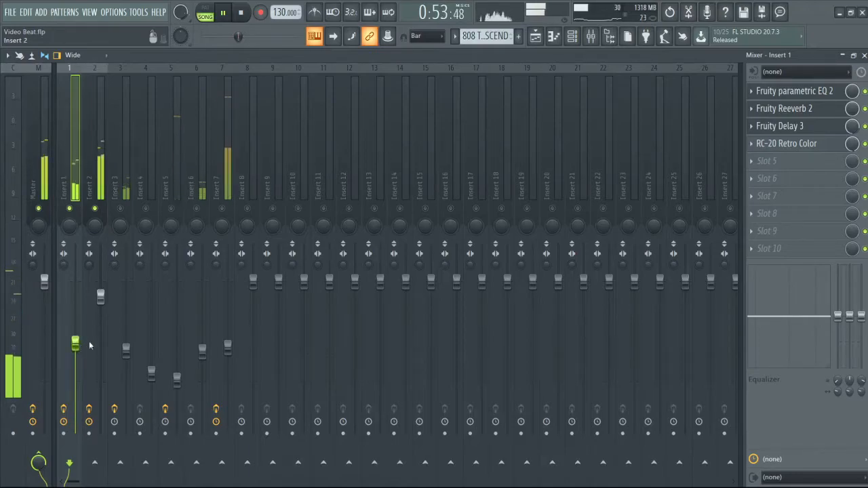
pyautogui.press('space')
# Step: Unmute Insert 3, select it, examine its Fruity parametric EQ 2 curve, and close the plugin
pyautogui.click(128, 210)
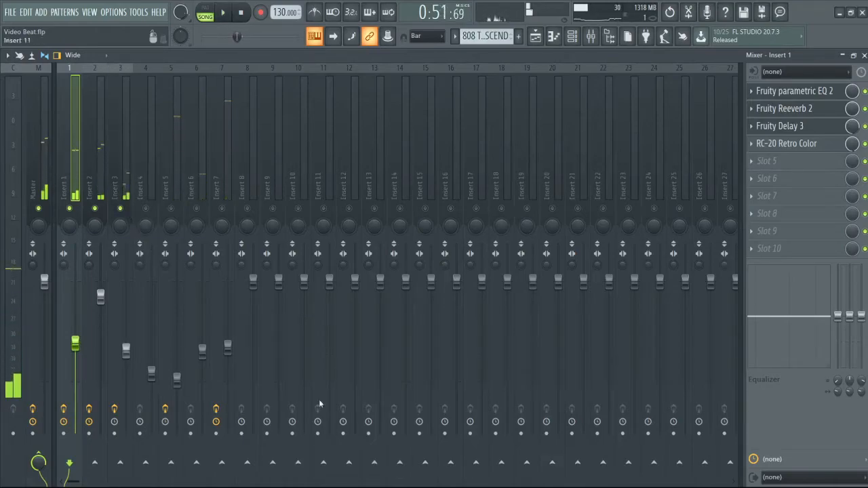
pyautogui.click(123, 115)
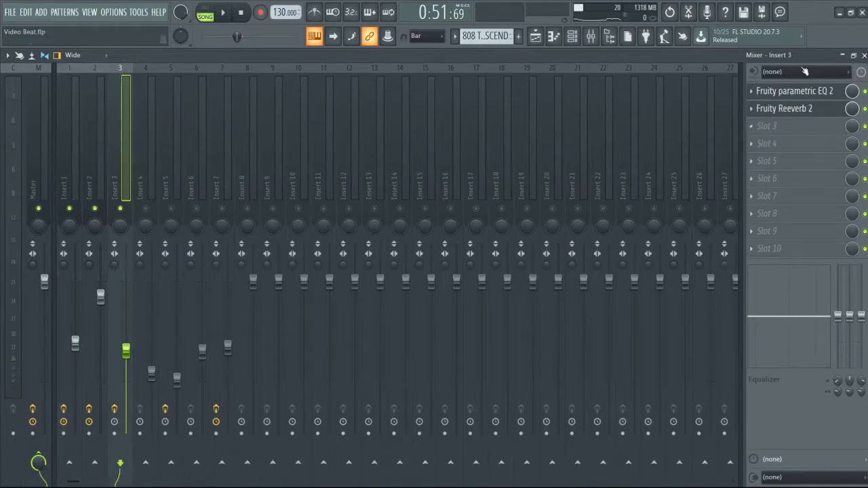
pyautogui.click(806, 95)
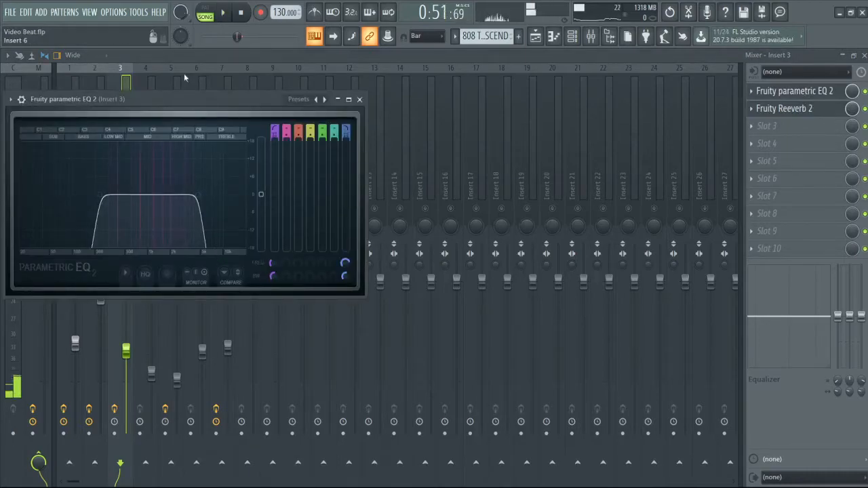
pyautogui.click(133, 87)
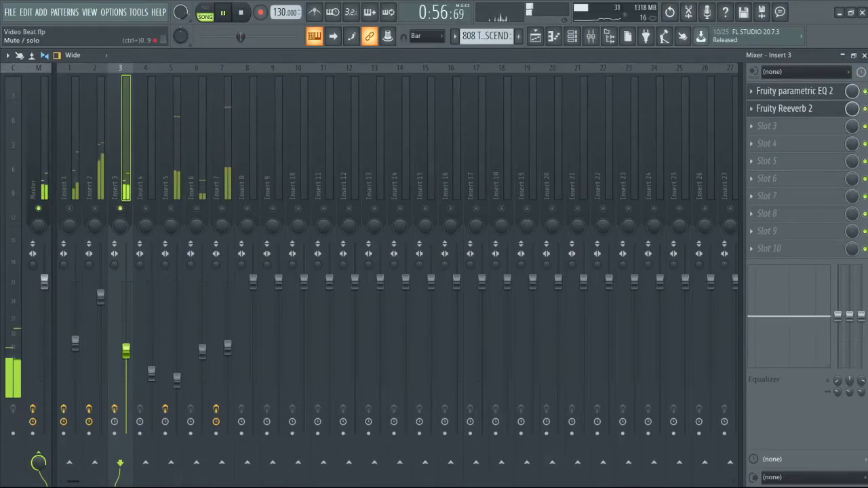
# Step: Open Fruity Reeverb 2 on Insert 3 while the track plays soloed, stop playback, and return to Insert 2
pyautogui.click(818, 112)
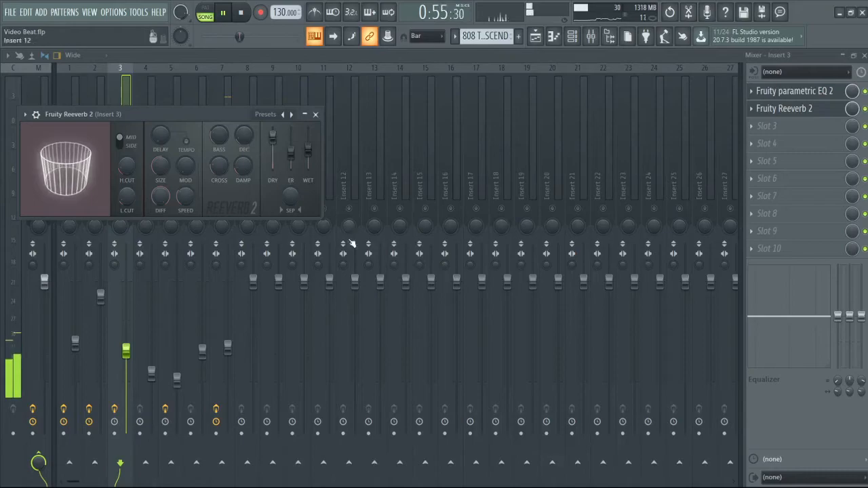
pyautogui.press('space')
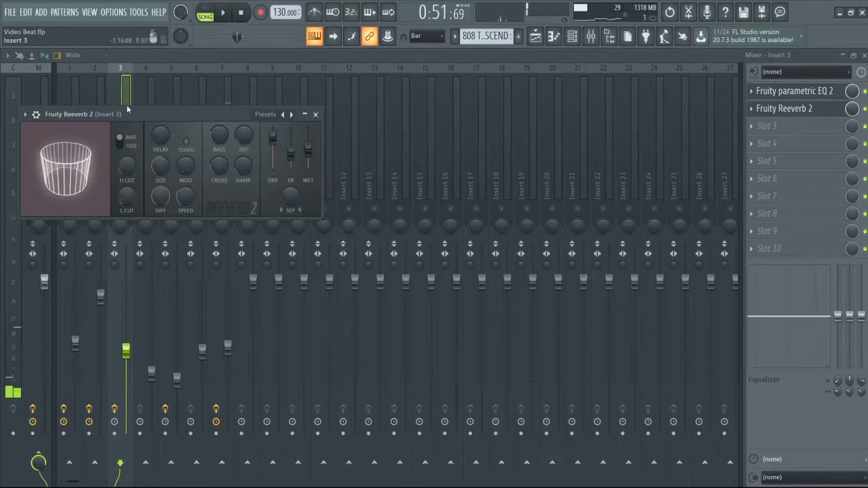
pyautogui.click(103, 94)
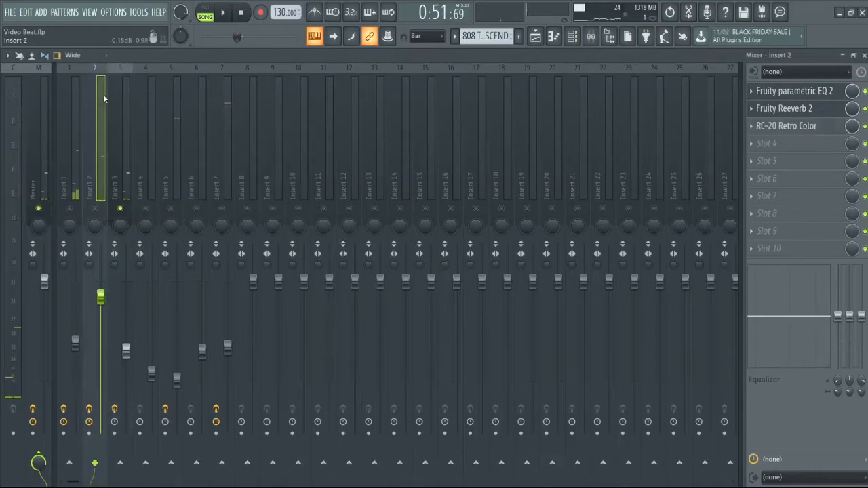
# Step: Bring Inserts 1 and 2 back in with Insert 3, play the section, and raise Insert 3's volume fader to balance it
pyautogui.click(71, 218)
pyautogui.press('space')
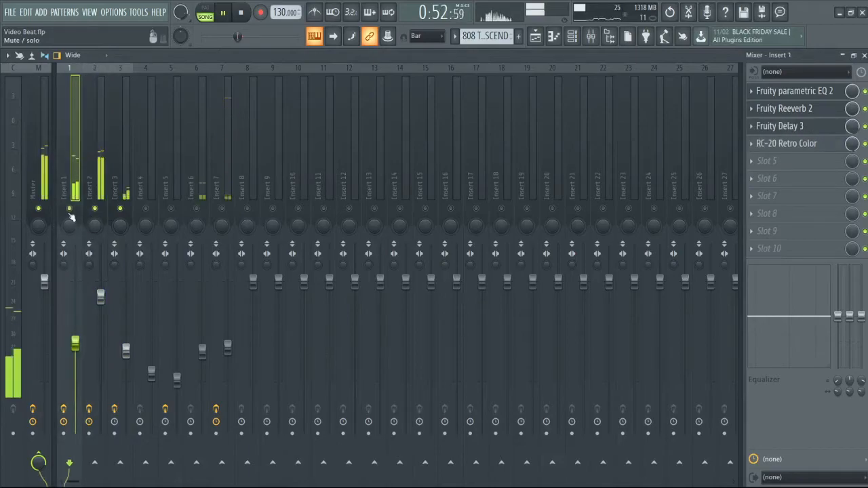
pyautogui.press('space')
pyautogui.press('space')
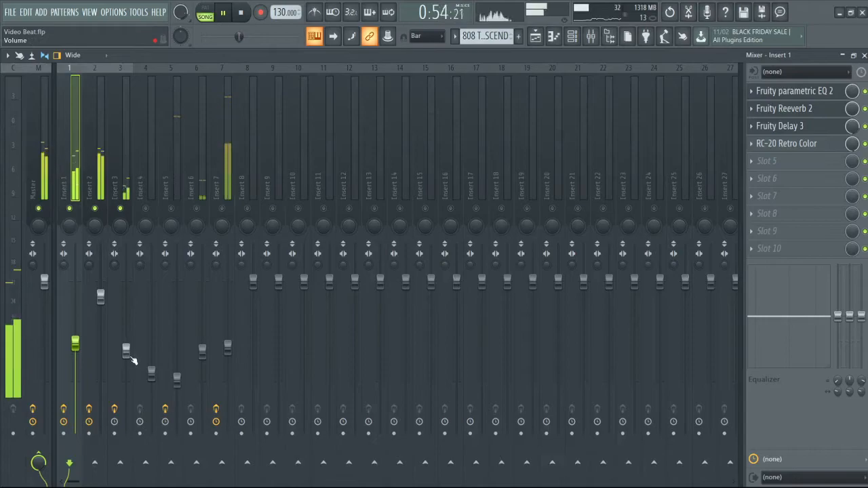
pyautogui.moveTo(126, 349); pyautogui.dragTo(131, 336)
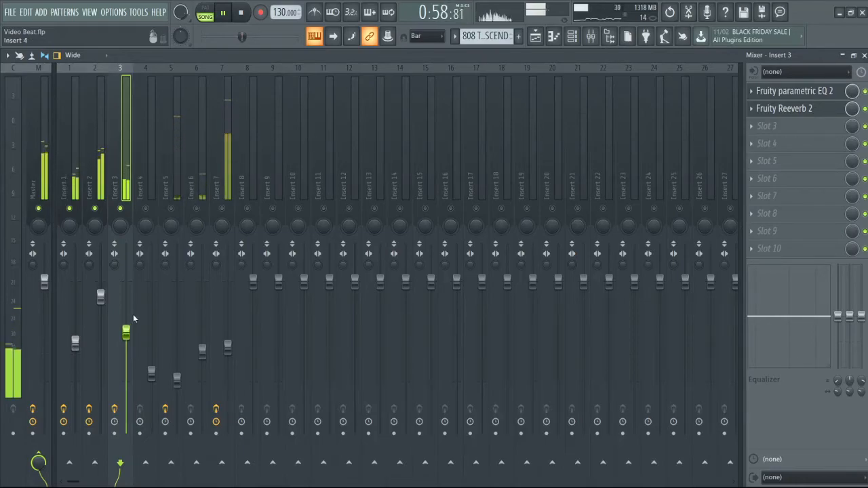
# Step: Check Insert 4's effect slots, unmute and select Insert 5, and examine its Fruity parametric EQ 2 curve before closing it
pyautogui.click(146, 180)
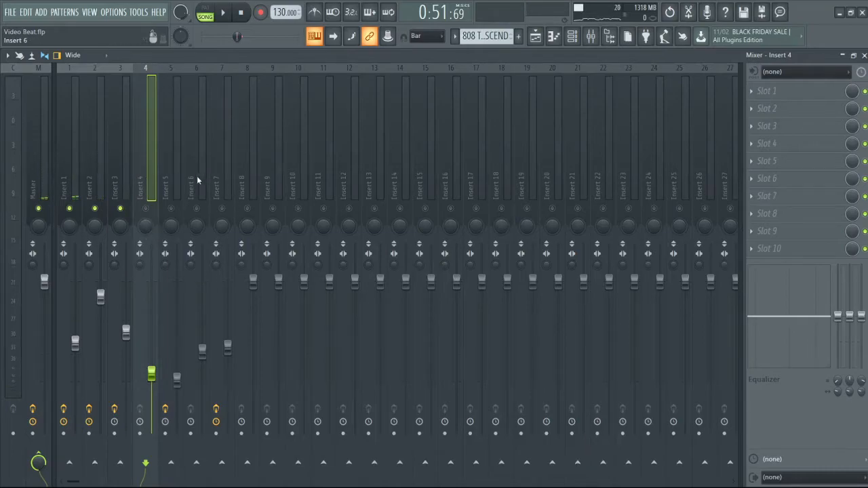
pyautogui.click(182, 213)
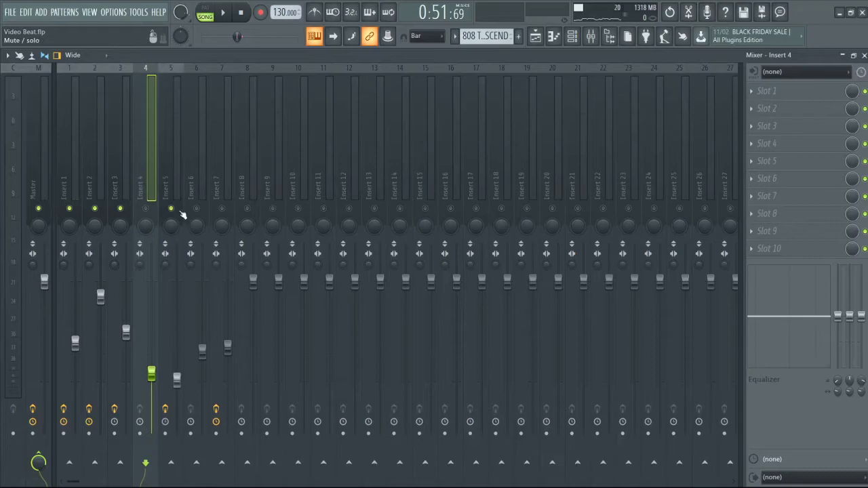
pyautogui.click(180, 193)
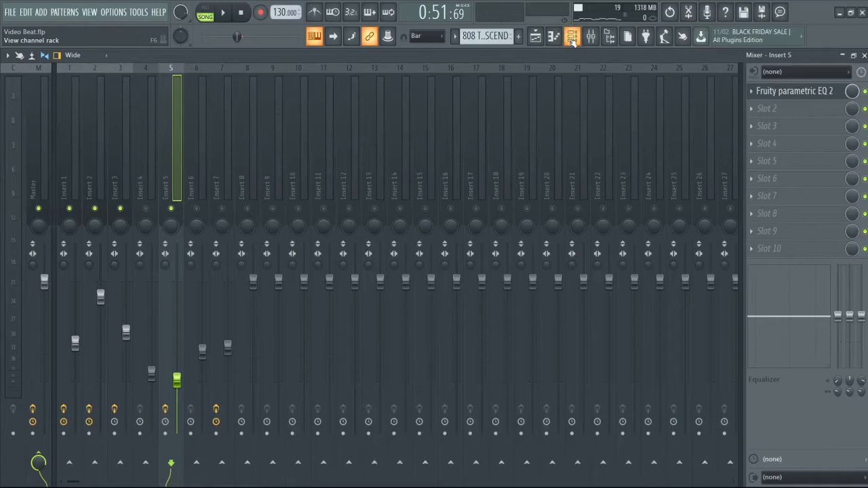
pyautogui.click(794, 90)
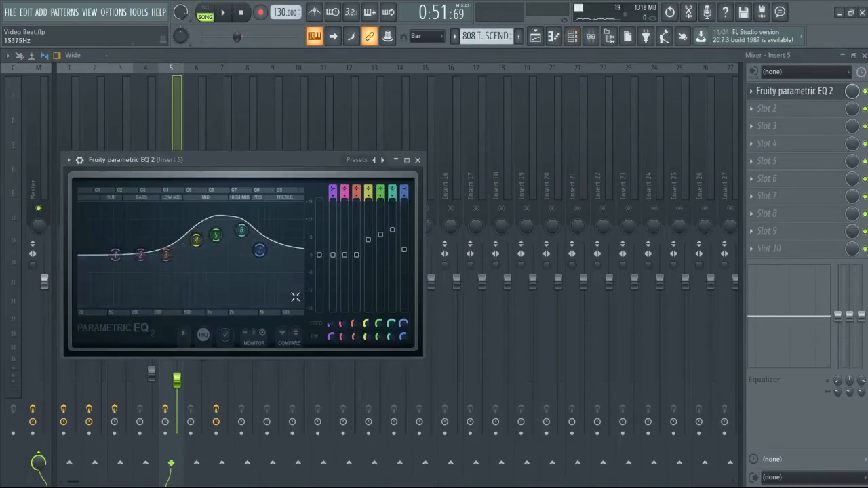
pyautogui.press('Escape')
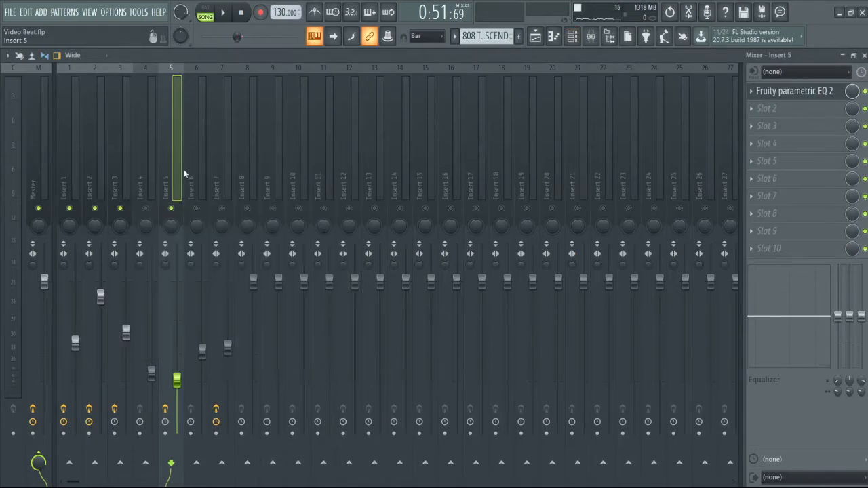
# Step: Solo Insert 5, play the section to hear it alone, and stop playback
pyautogui.rightClick(171, 208)
pyautogui.press('space')
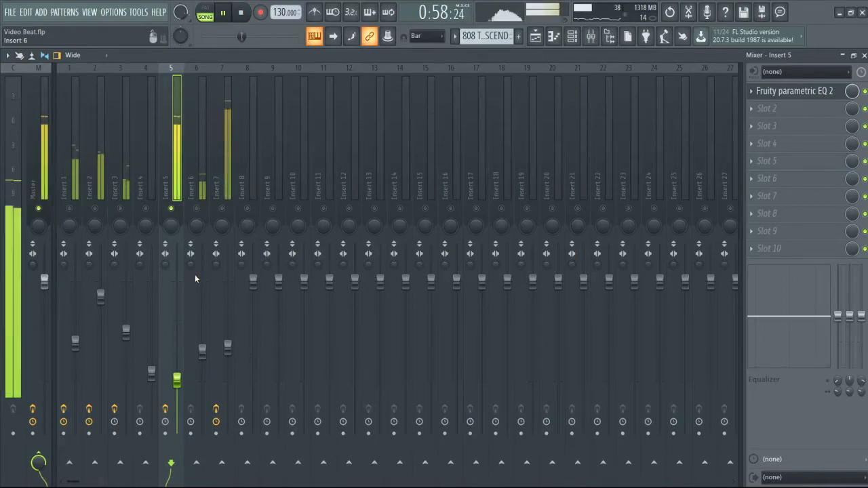
pyautogui.press('space')
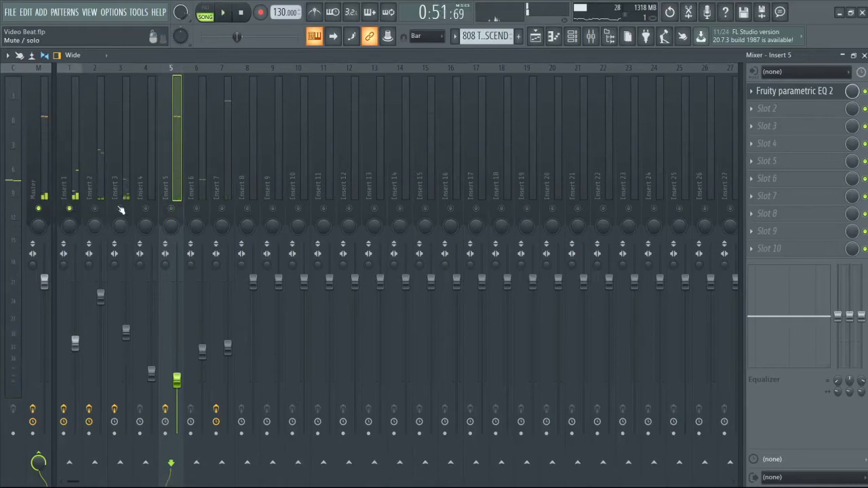
# Step: Bring Inserts 1, 2 and 3 back in alongside Insert 5
pyautogui.rightClick(121, 209)
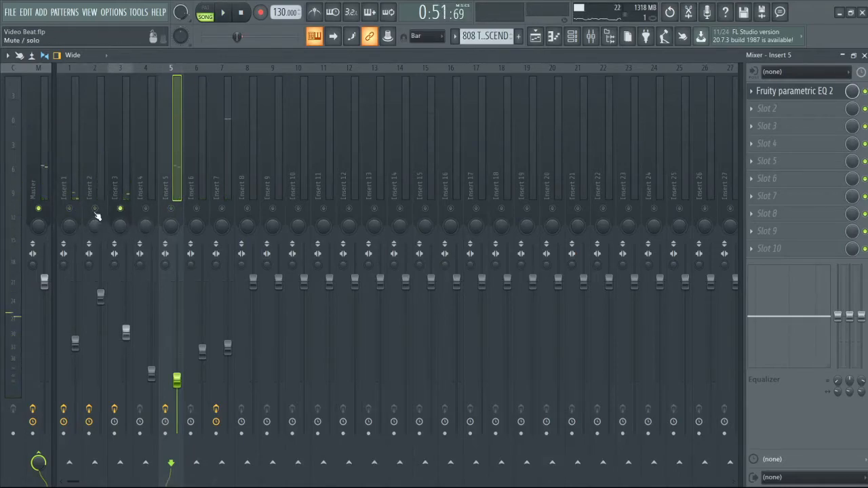
pyautogui.click(95, 209)
pyautogui.click(76, 209)
pyautogui.click(171, 209)
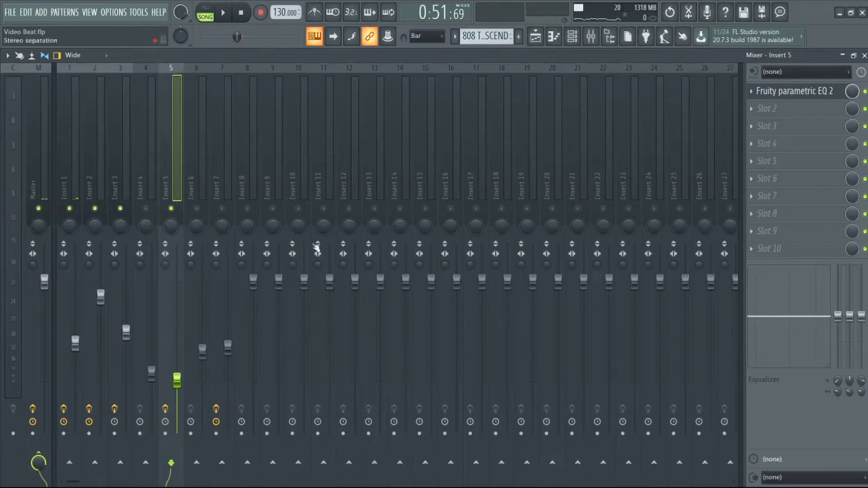
# Step: Select Insert 6, check its effect slots, solo the insert, and play the section
pyautogui.click(202, 103)
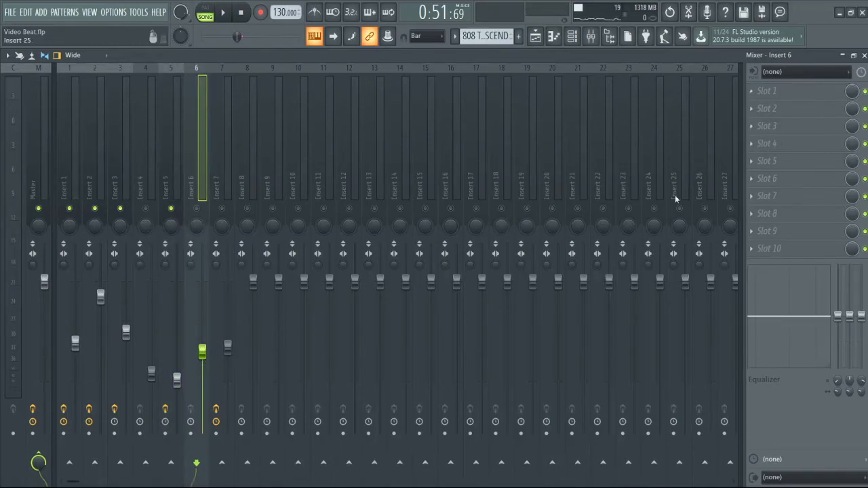
pyautogui.click(197, 208)
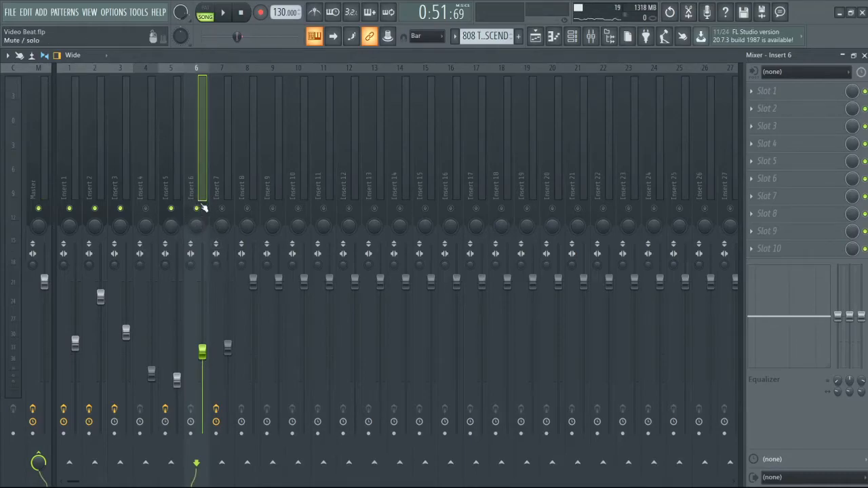
pyautogui.rightClick(197, 208)
pyautogui.press('space')
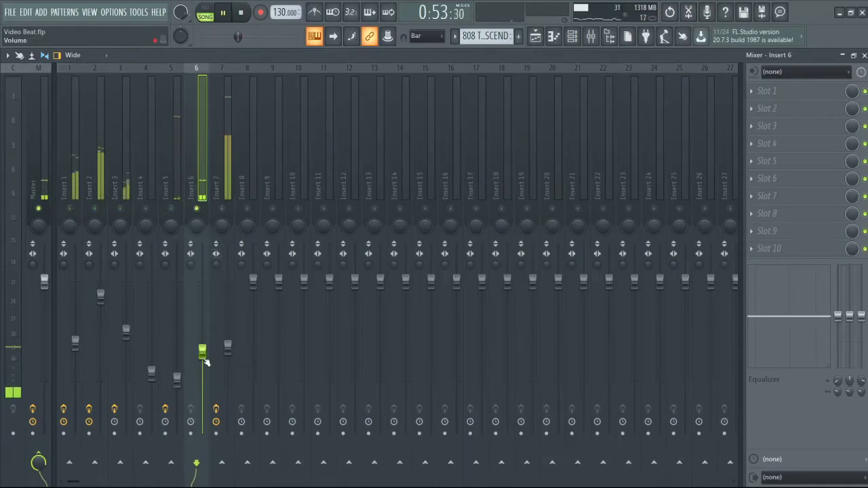
# Step: Open the channel rack, stop playback, and route the MURDA_..E_SIDE channel to mixer track 5
pyautogui.click(572, 36)
pyautogui.press('space')
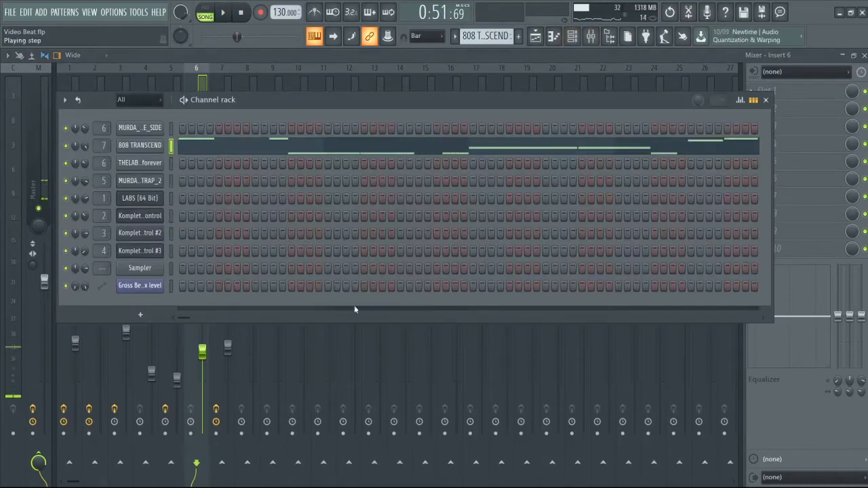
pyautogui.click(103, 128)
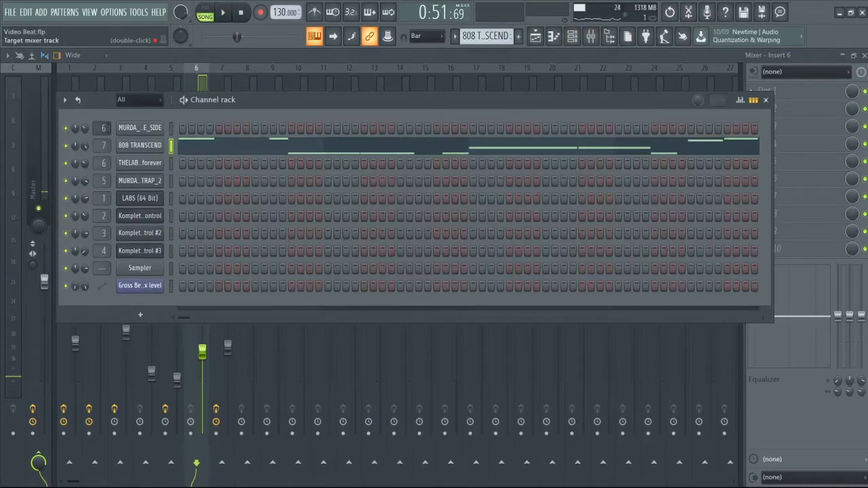
pyautogui.moveTo(103, 128); pyautogui.dragTo(102, 132)
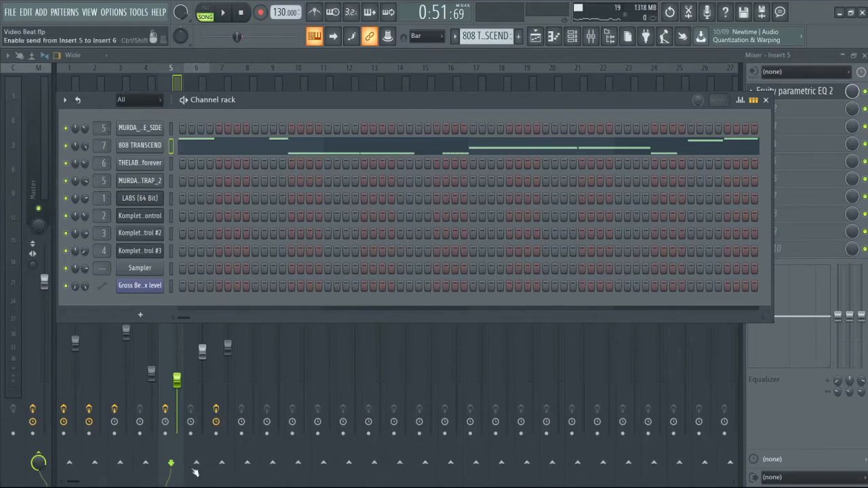
# Step: Play the section with the rerouted MURDA channel, stop playback, and close the channel rack
pyautogui.press('space')
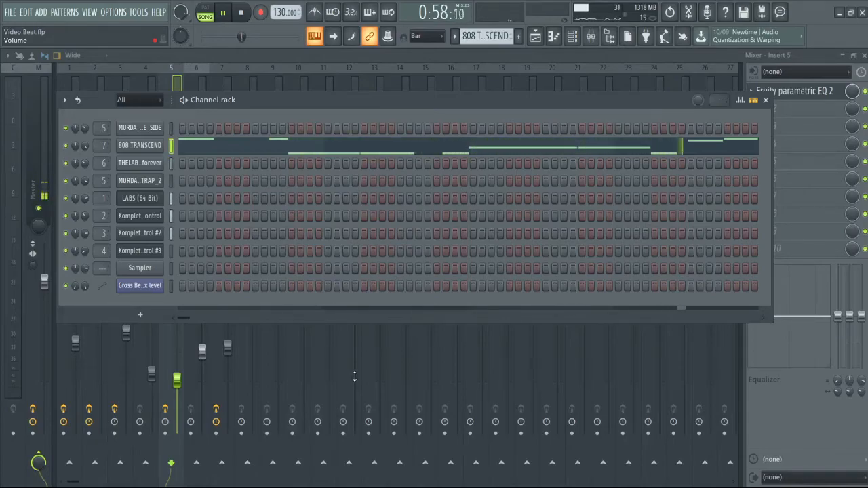
pyautogui.press('space')
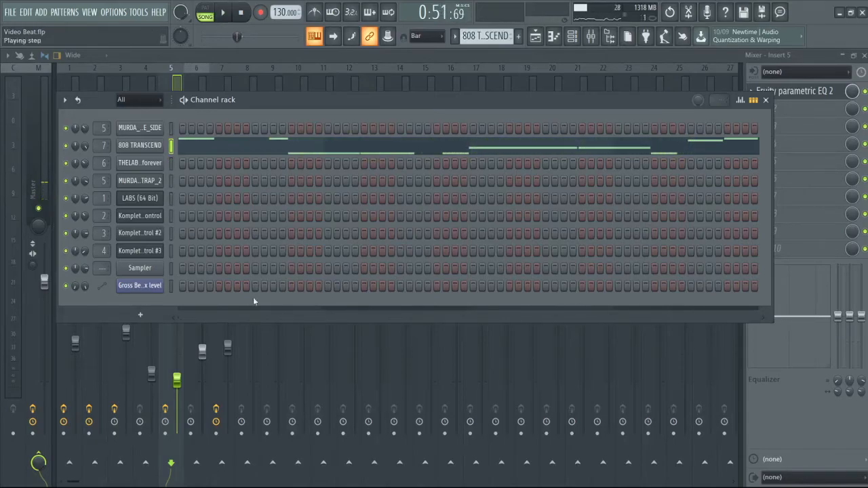
pyautogui.click(575, 38)
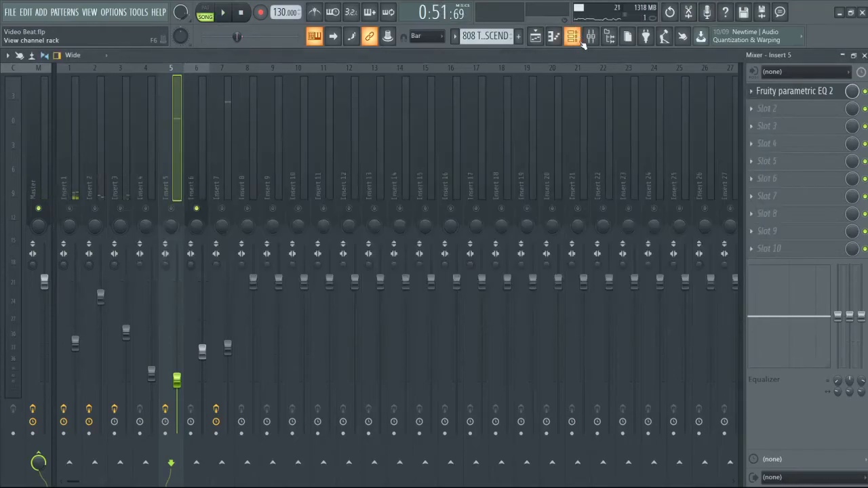
# Step: Reopen the channel rack to review the channels' mixer track assignments, shift the window slightly, and close it
pyautogui.click(575, 39)
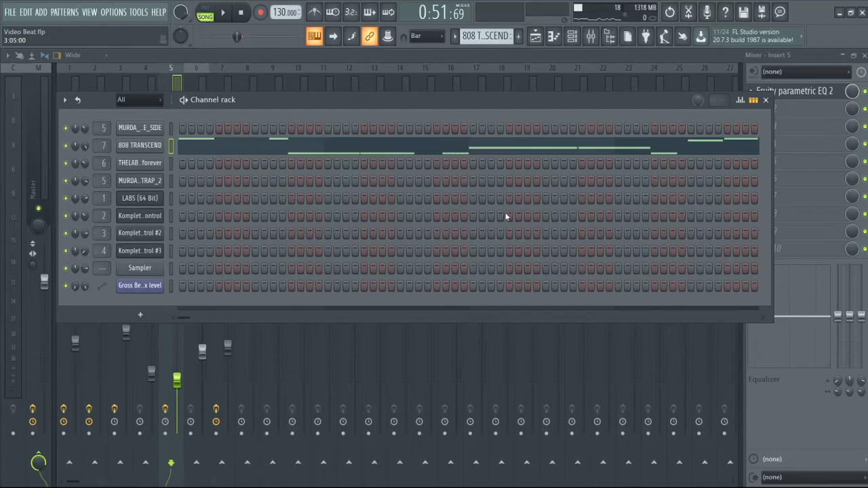
pyautogui.moveTo(532, 106); pyautogui.dragTo(510, 106)
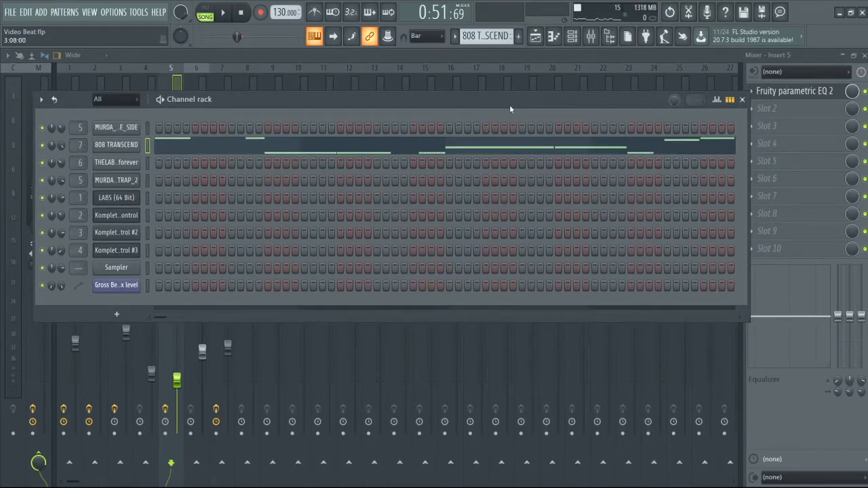
pyautogui.moveTo(510, 105); pyautogui.dragTo(505, 104)
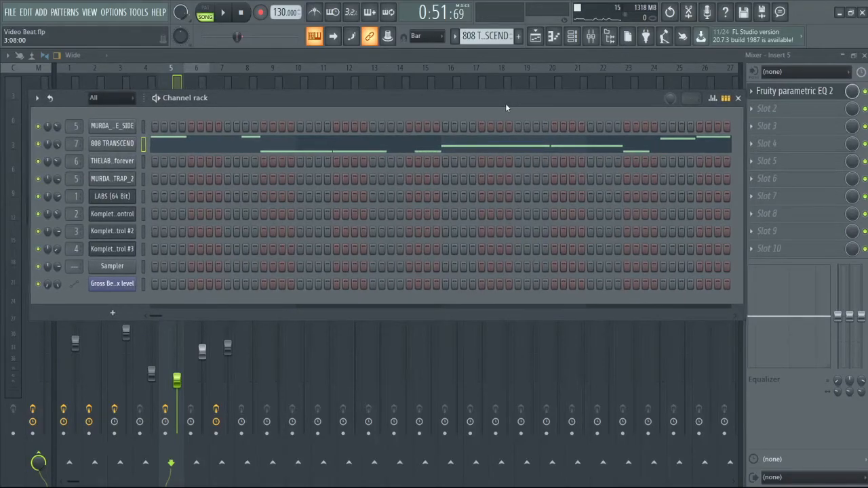
pyautogui.moveTo(506, 105)
pyautogui.mouseDown()
pyautogui.moveTo(501, 116)
pyautogui.moveTo(503, 107)
pyautogui.mouseUp()
pyautogui.click(766, 96)
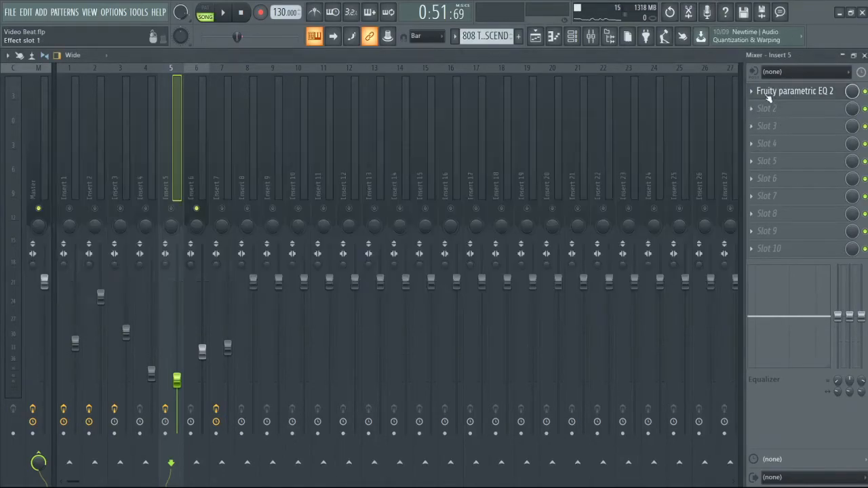
# Step: Play the section with Insert 7 soloed and examine its RC-20 Retro Color distortion settings
pyautogui.press('space')
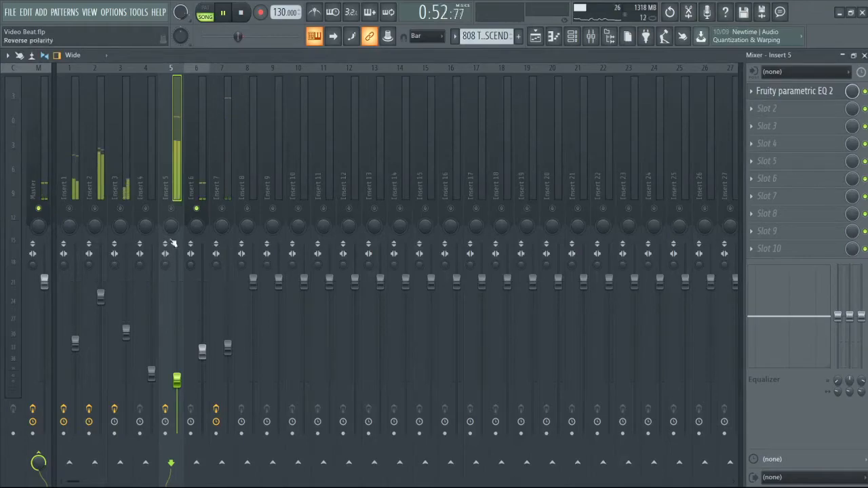
pyautogui.click(202, 195)
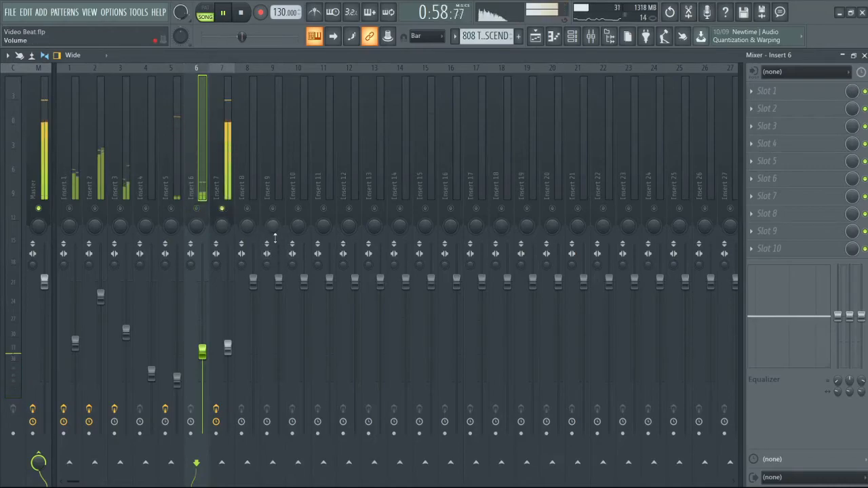
pyautogui.click(228, 175)
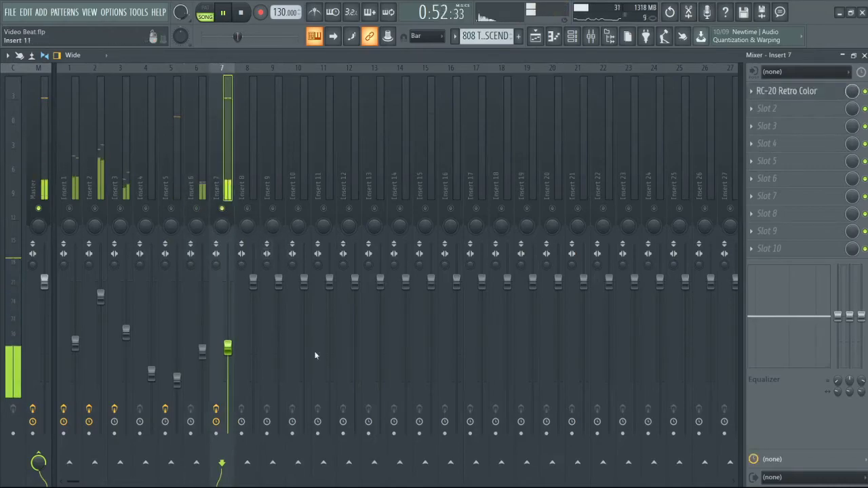
pyautogui.click(773, 95)
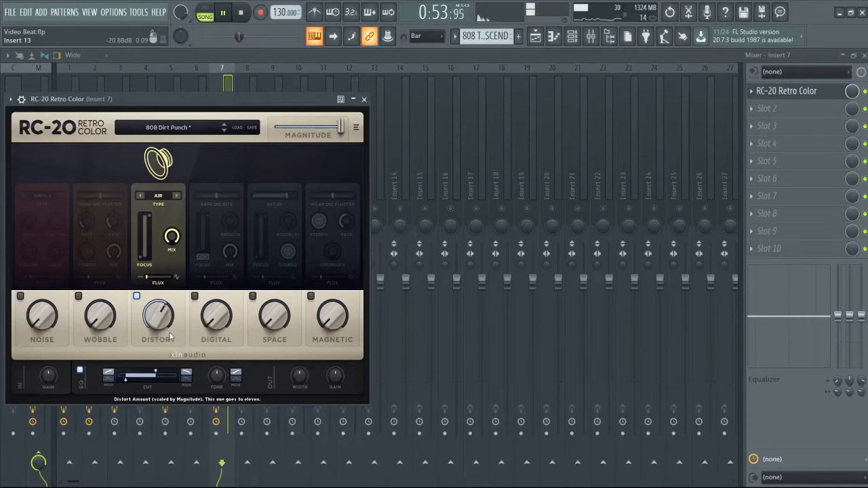
pyautogui.moveTo(262, 100); pyautogui.dragTo(716, 141)
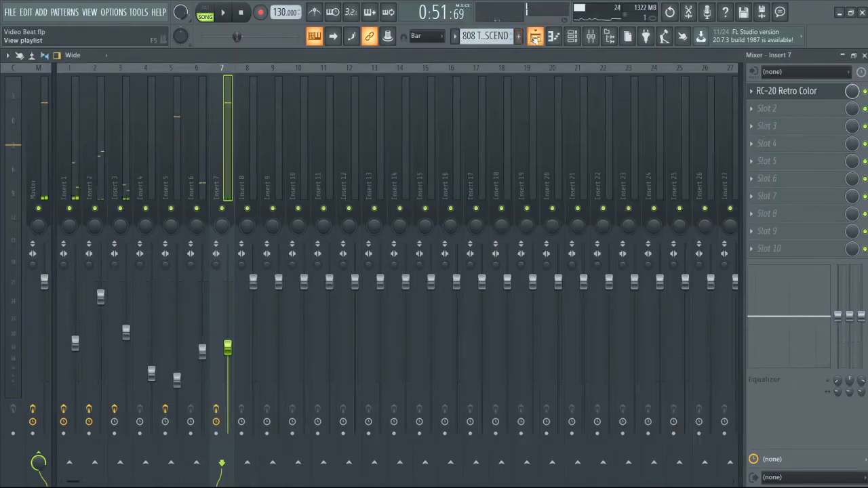
# Step: Open the playlist and place the playback position at bar 32
pyautogui.click(536, 37)
pyautogui.click(683, 79)
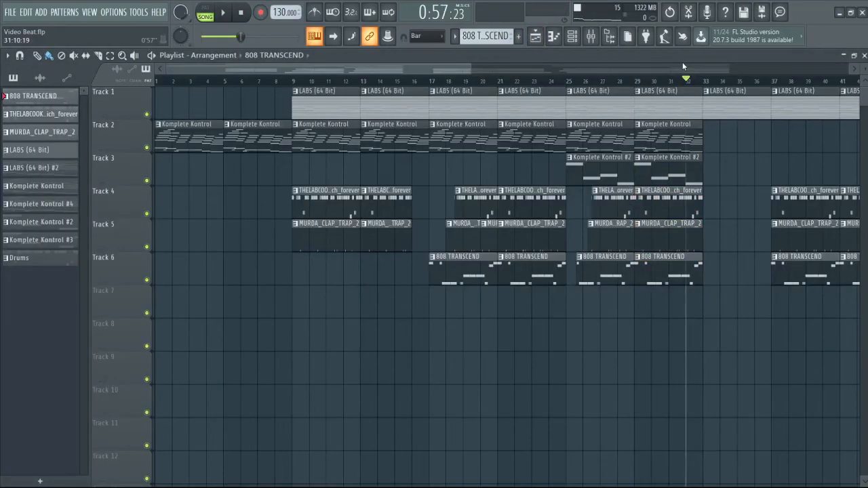